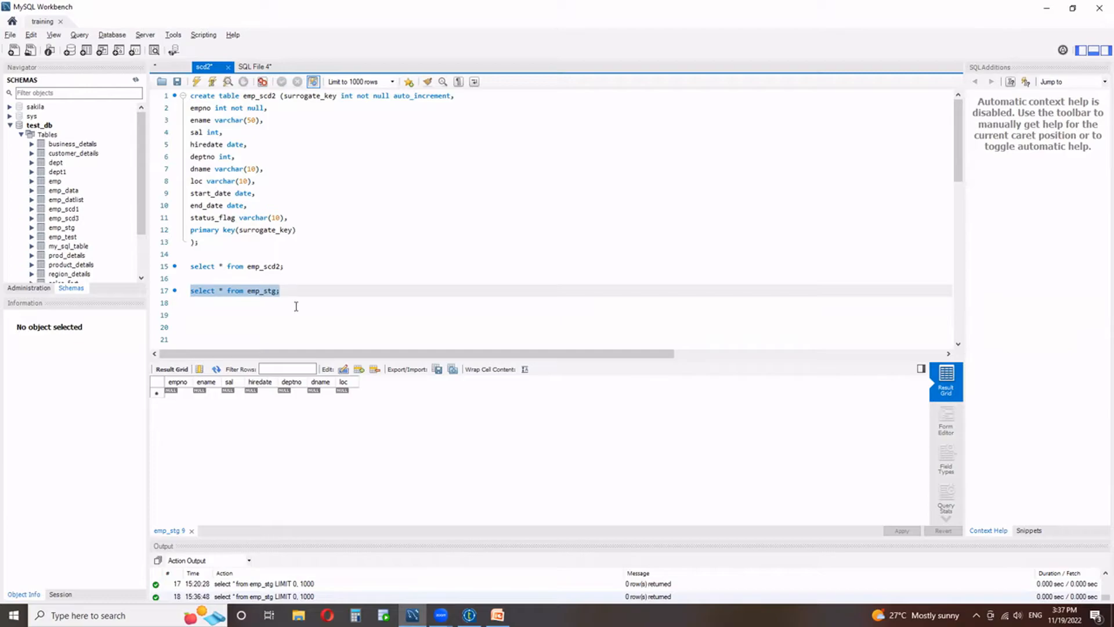
Check the emp_scd2 lookup input in Talend Open Studio and examine the emp_scd2 create-table statement in MySQL Workbench.
left_click(469, 615)
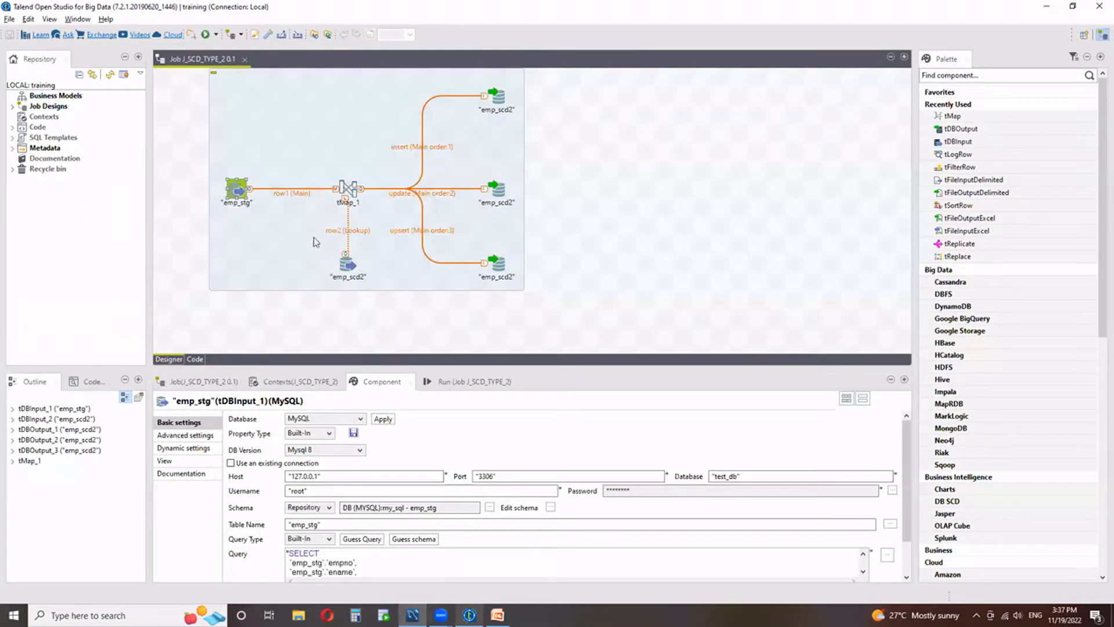
left_click(348, 266)
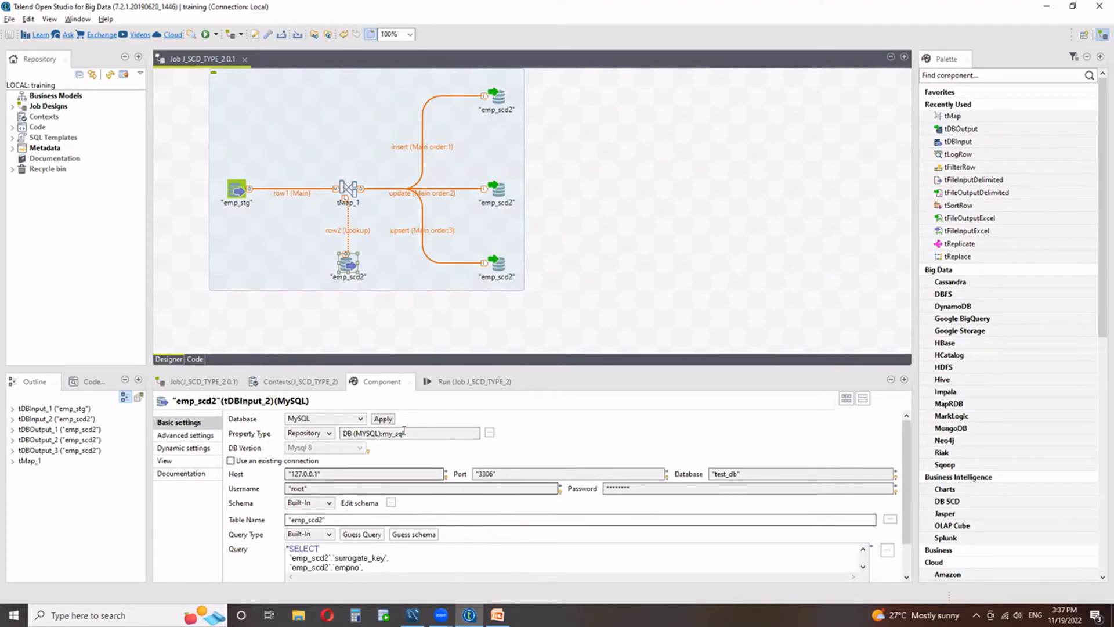
key("alt+Tab")
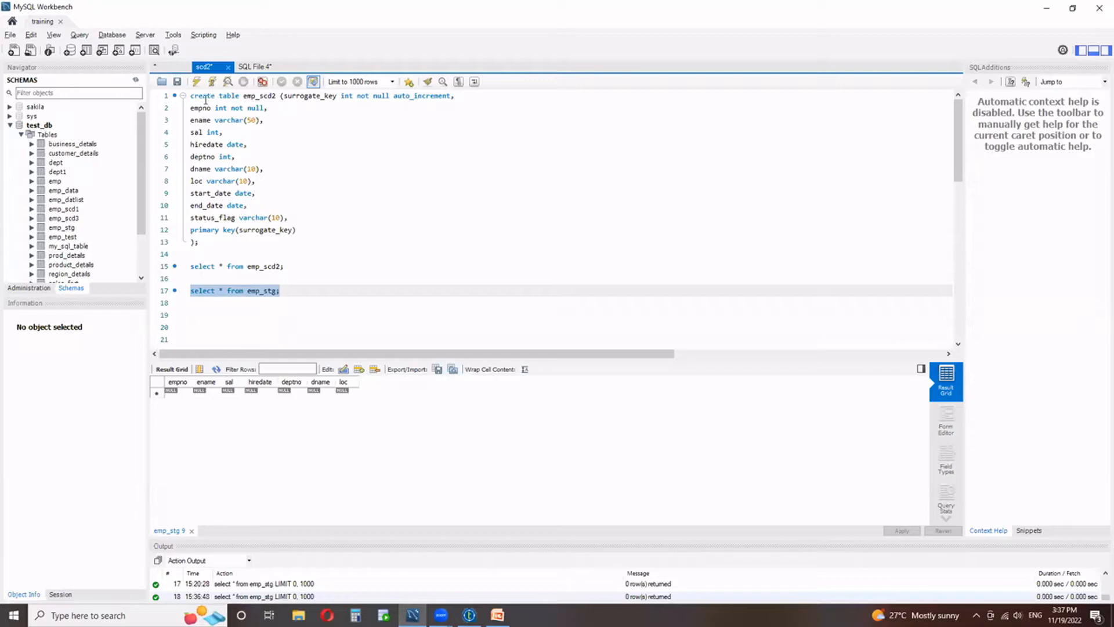
left_click_drag(243, 96, 278, 96)
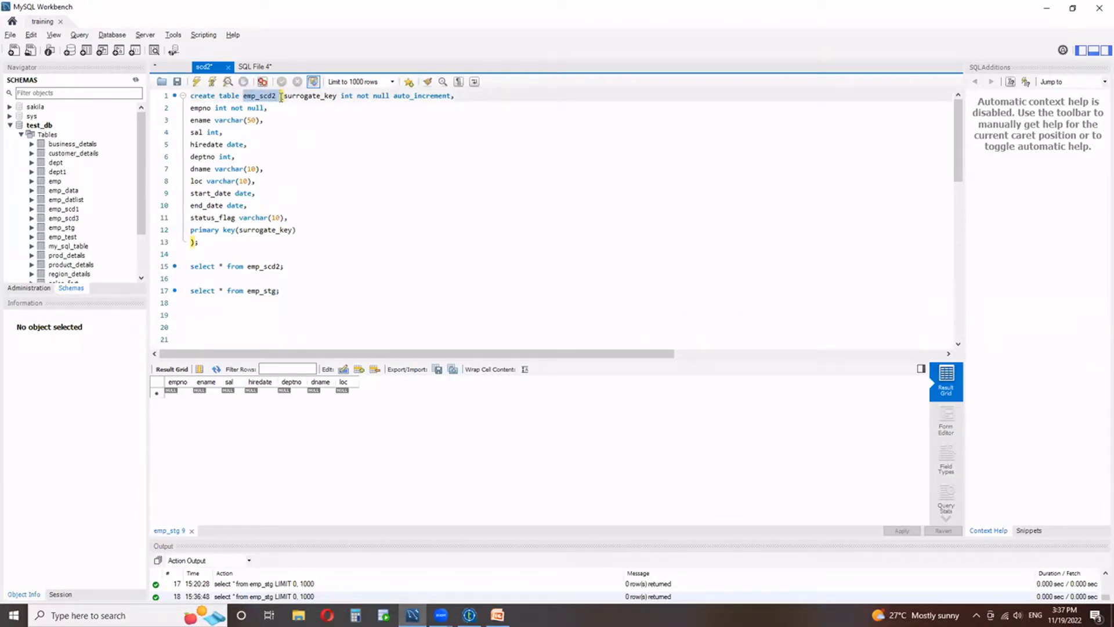
left_click(281, 193)
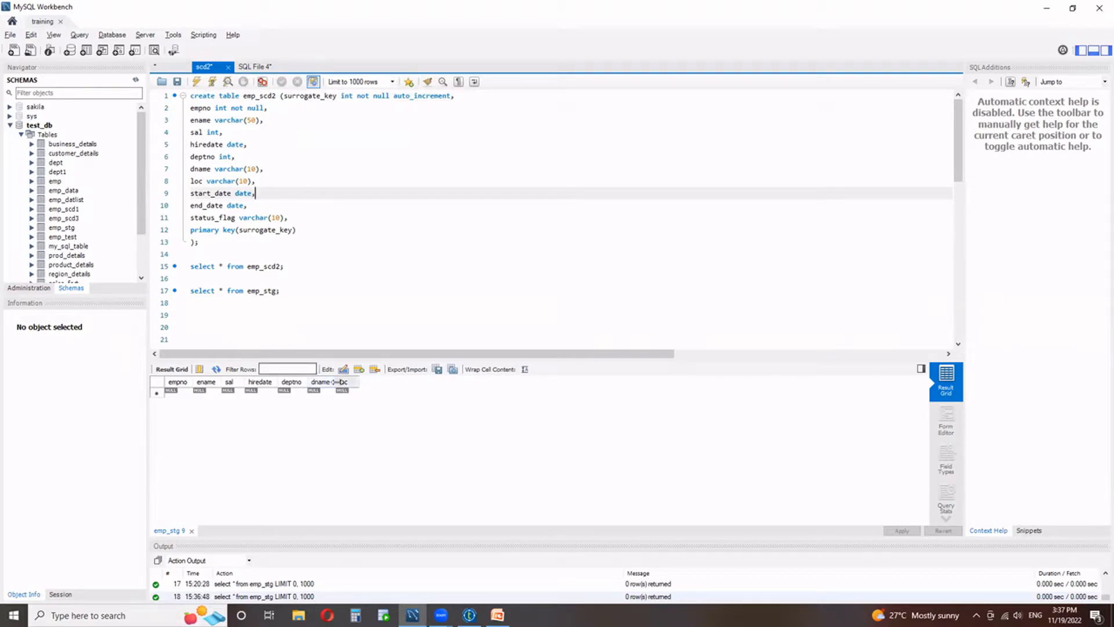
left_click_drag(191, 193, 187, 231)
left_click(287, 218)
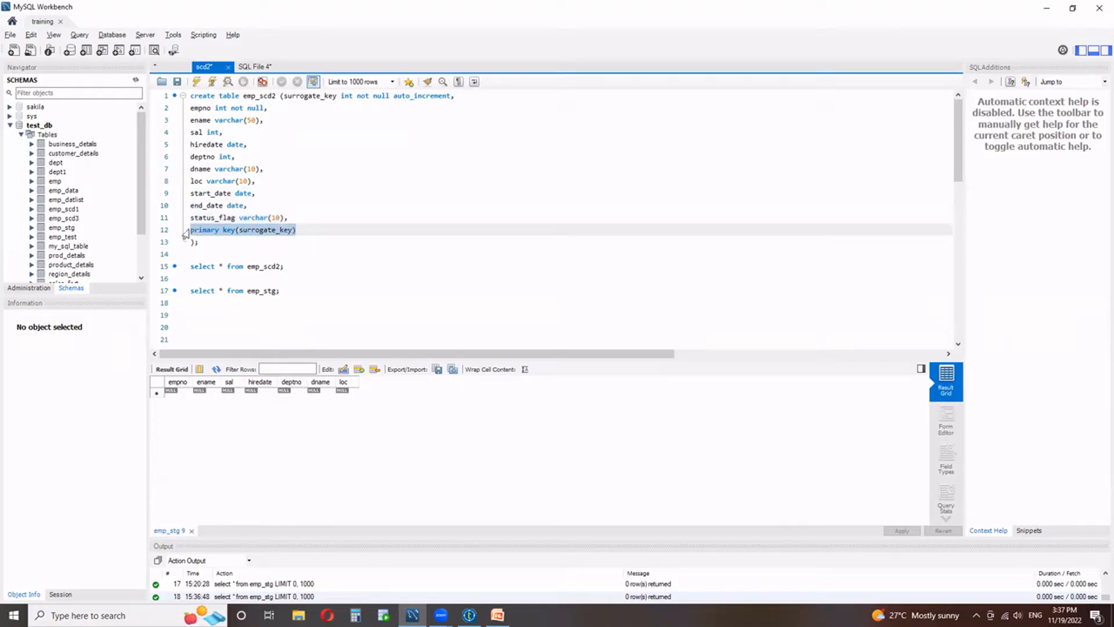
left_click(232, 230)
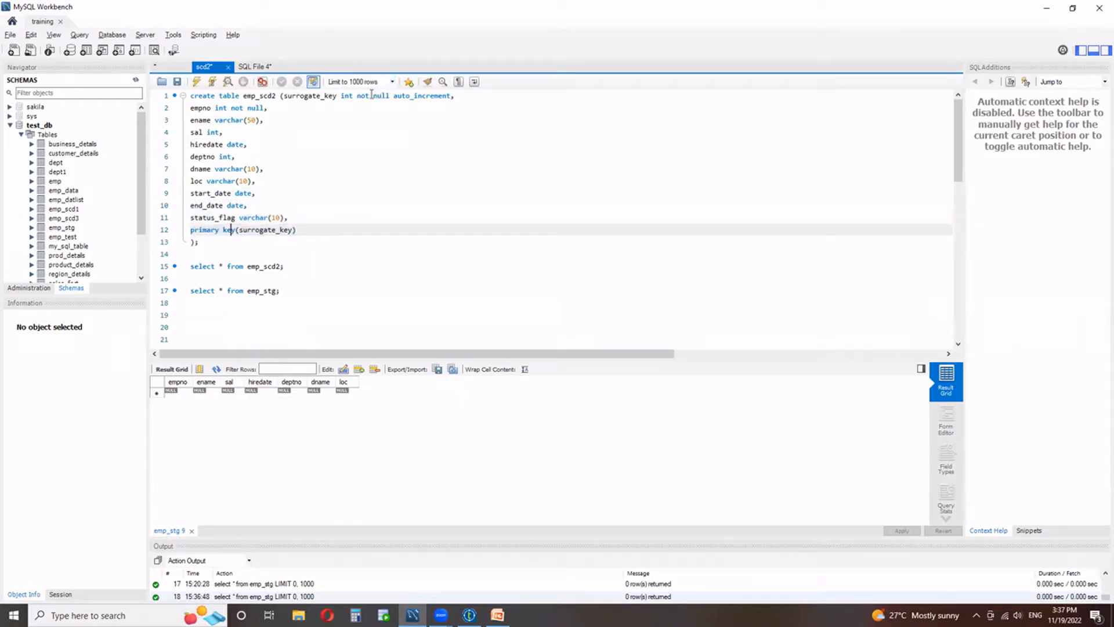
left_click_drag(393, 96, 451, 96)
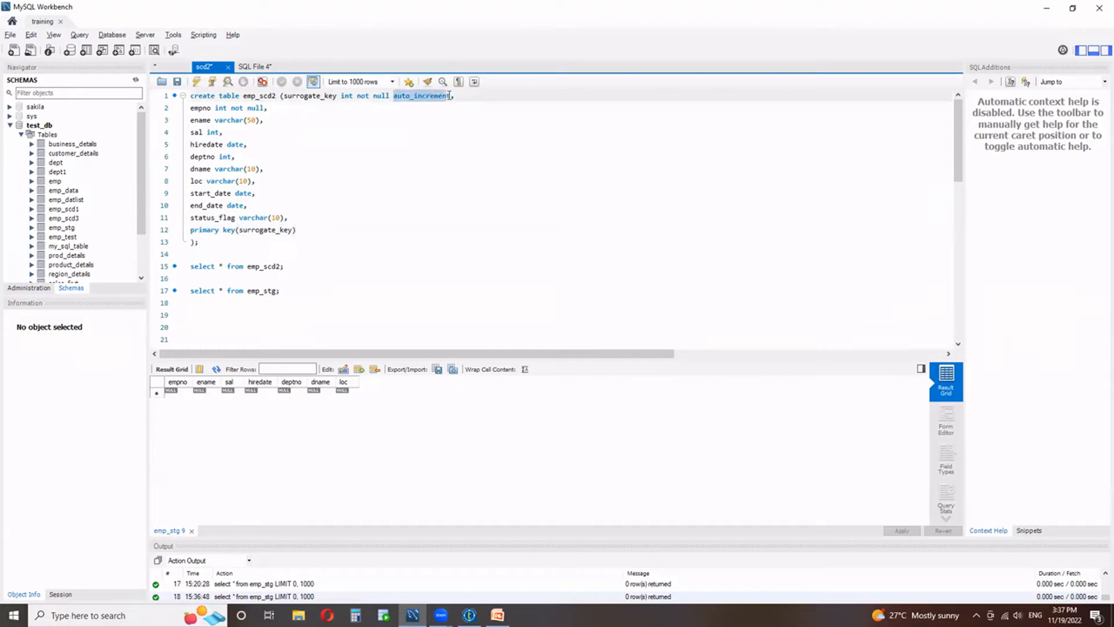
left_click(422, 142)
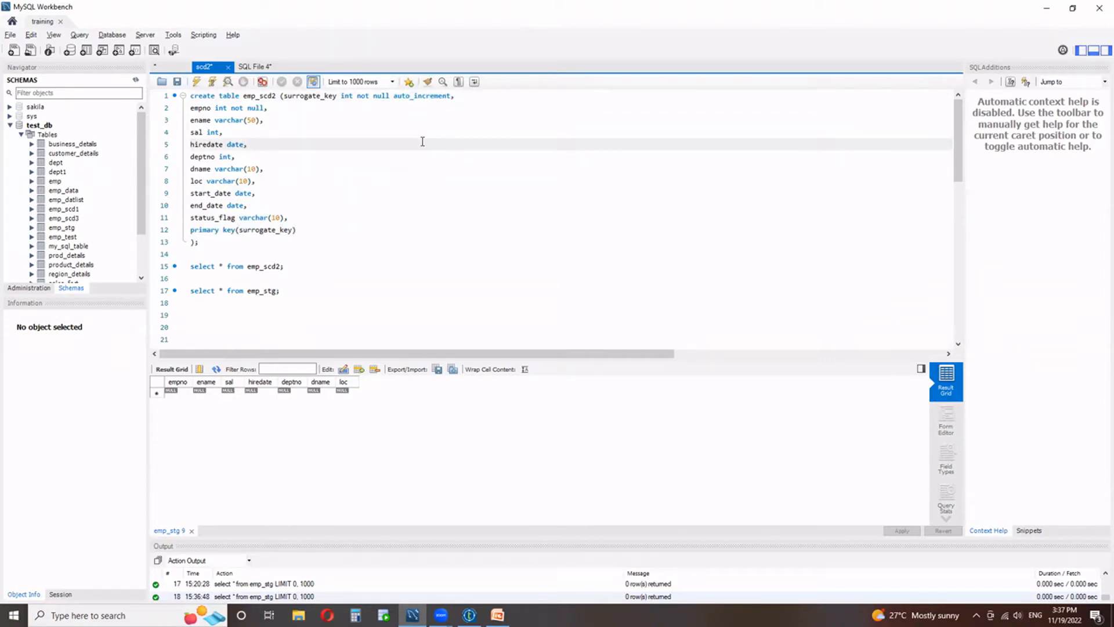
Run the two insert statements that add employees 111 and 112 to emp_stg, and query the emp_stg table.
scroll(315, 252, "down", 2)
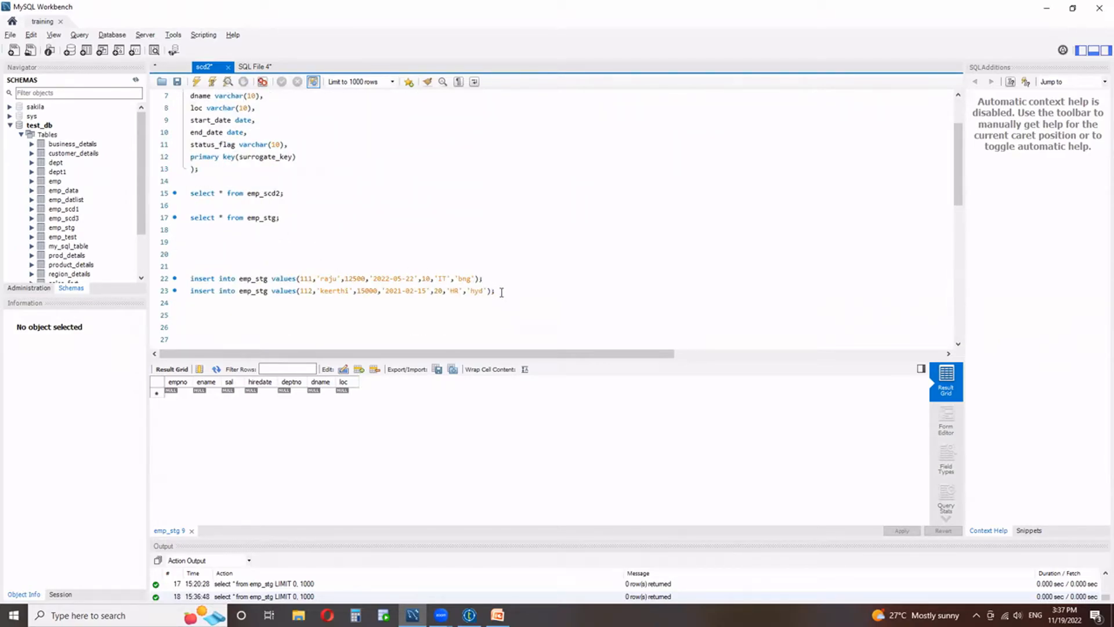
left_click_drag(502, 291, 183, 280)
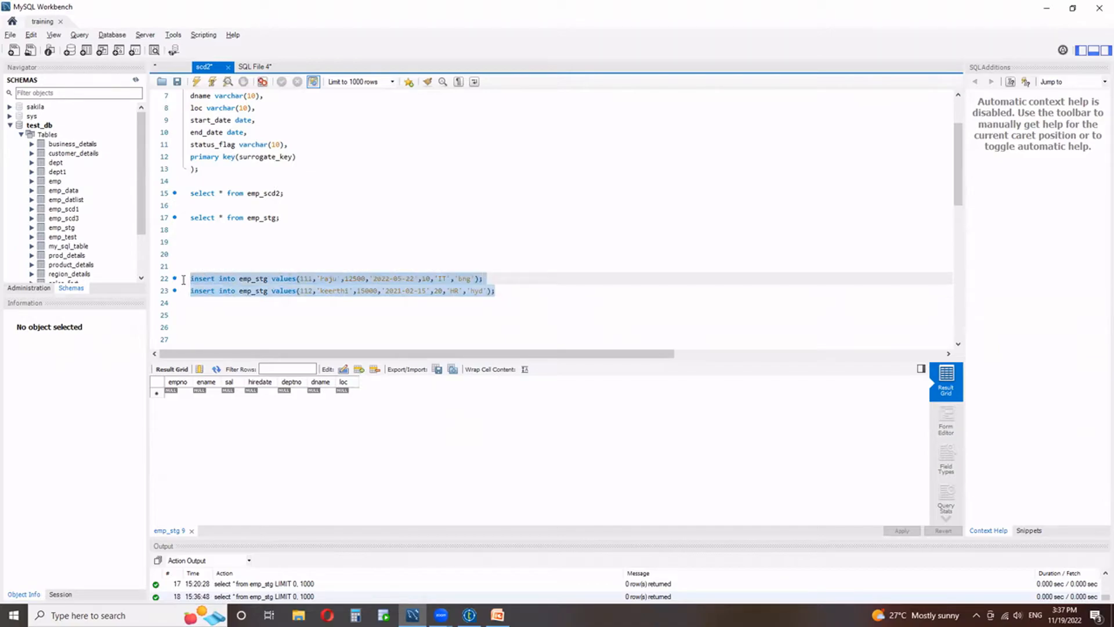
left_click(196, 81)
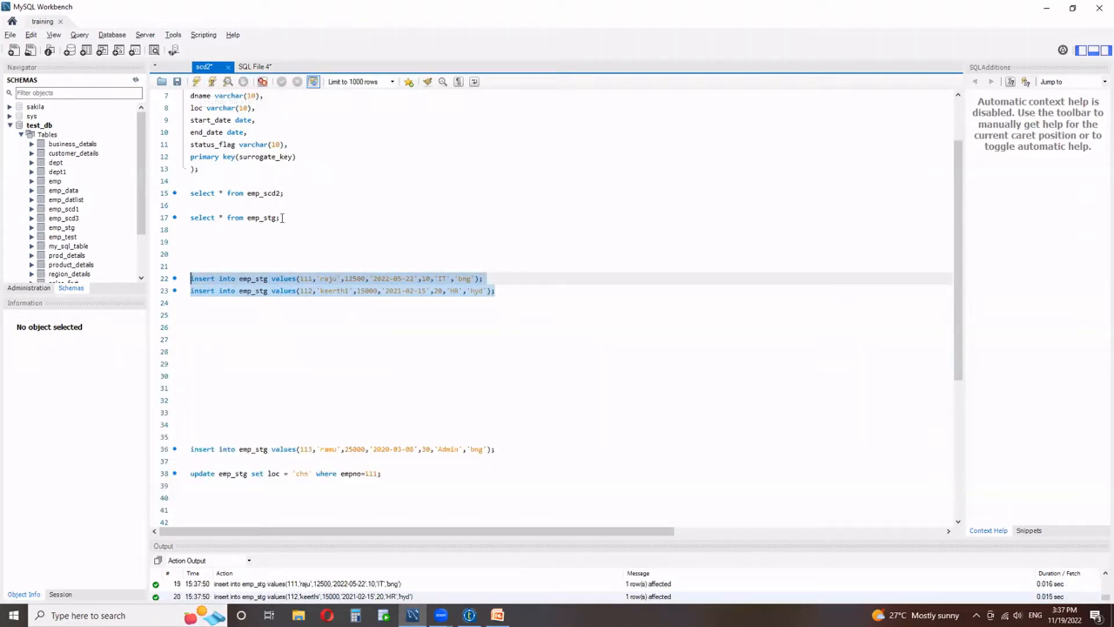
left_click_drag(282, 218, 165, 221)
left_click(196, 82)
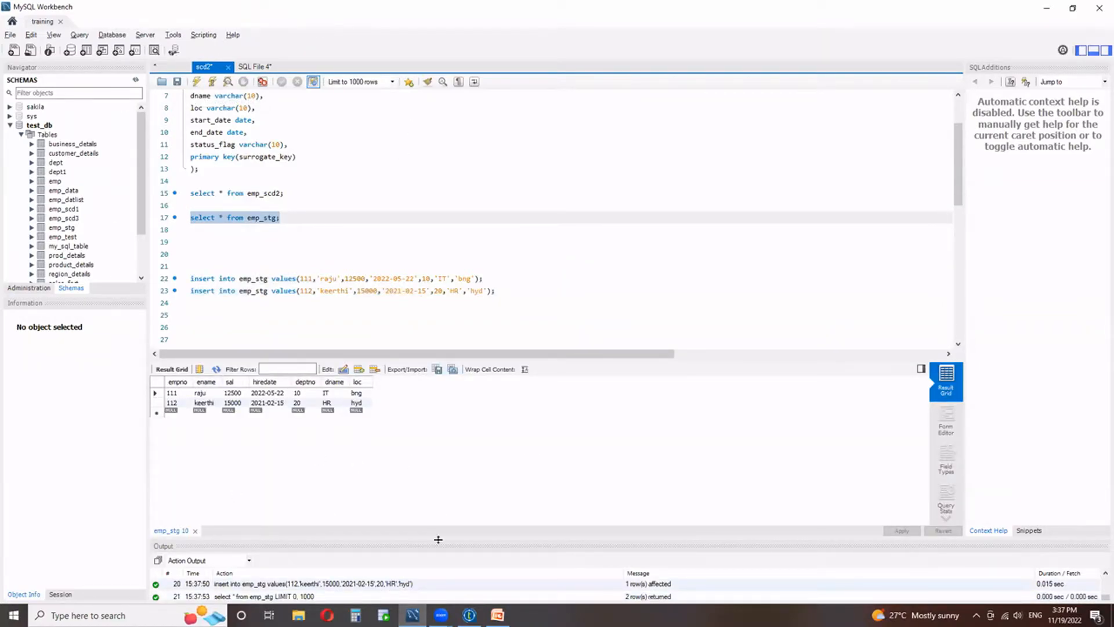
Switch to Talend Open Studio, check the emp_stg and emp_scd2 input components, and open the tMap_1 mapping editor.
left_click(469, 615)
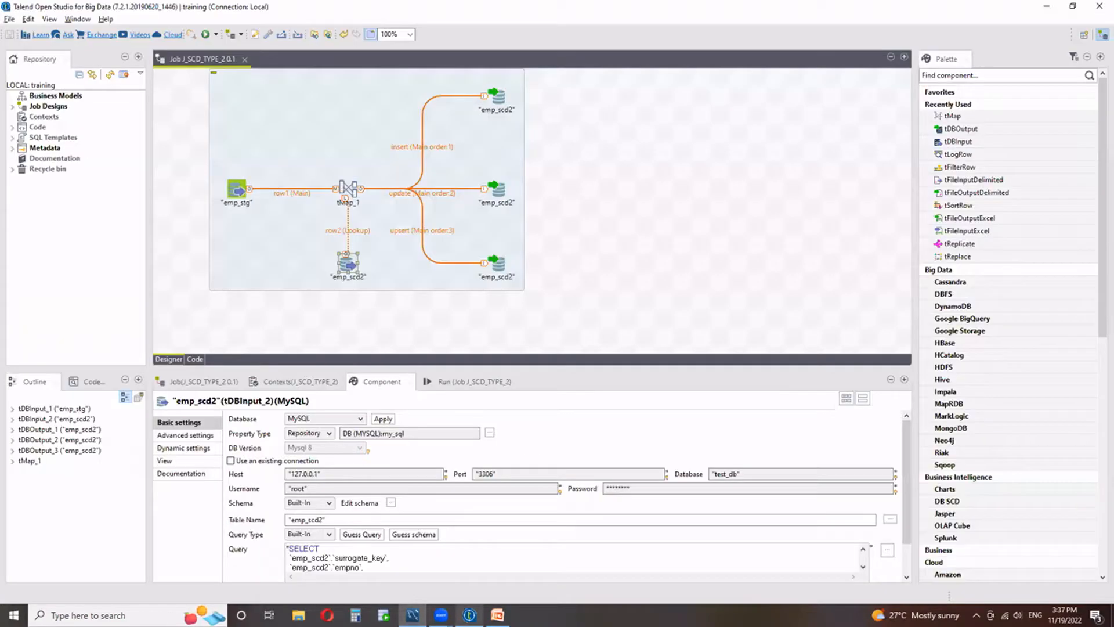
left_click(234, 197)
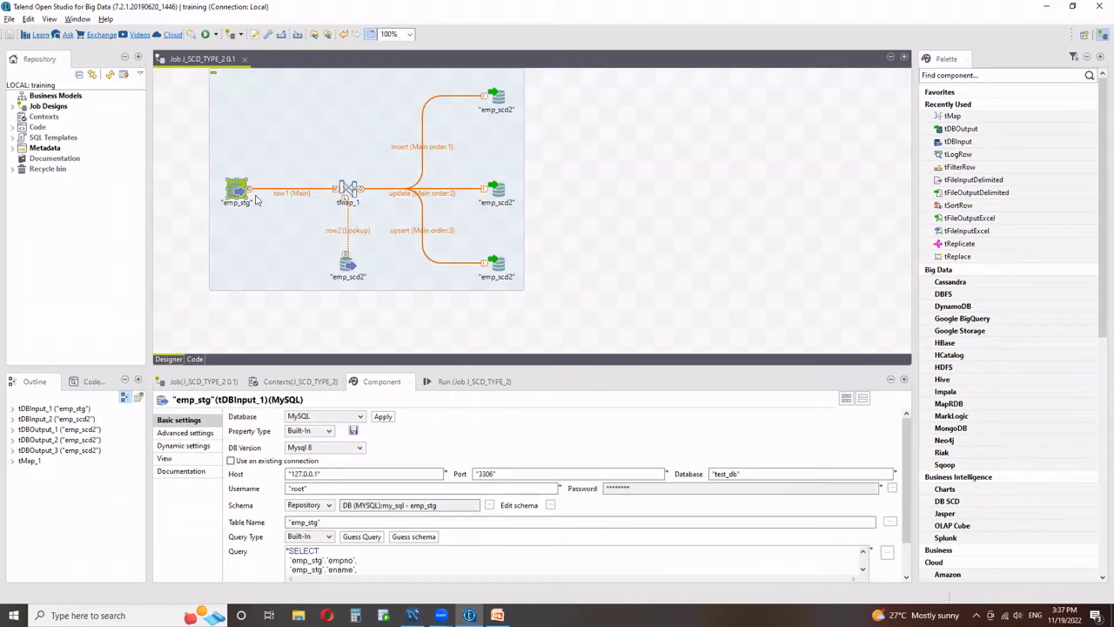
left_click(347, 264)
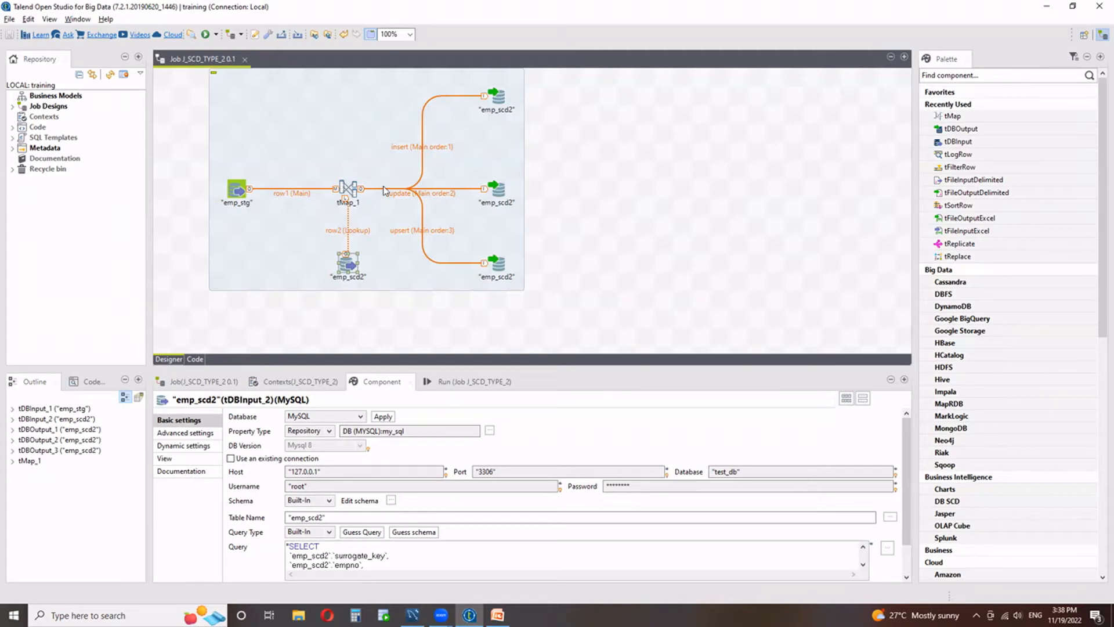
left_click(347, 187)
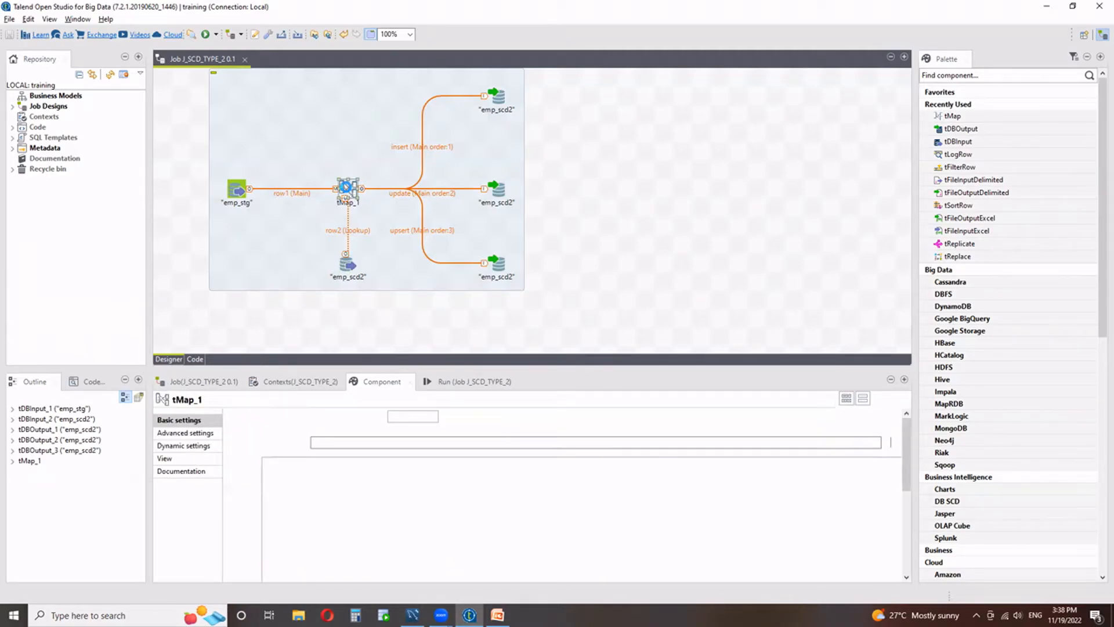
double_click(347, 188)
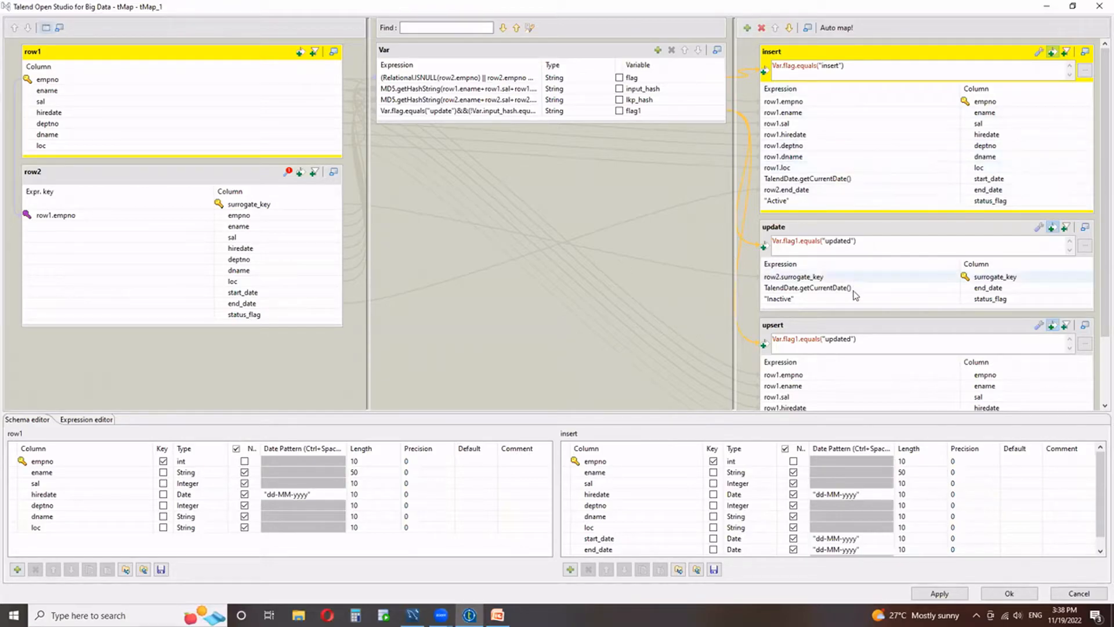
Examine the mappings of the insert, update and upsert outputs, the row1 input and the Var table.
left_click(799, 54)
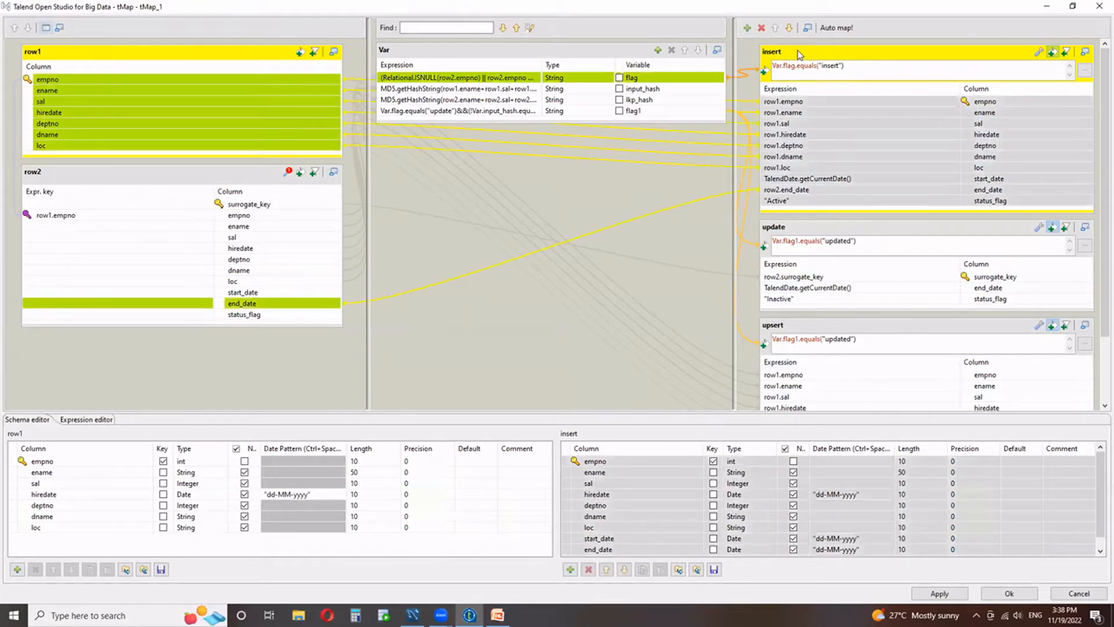
left_click(826, 229)
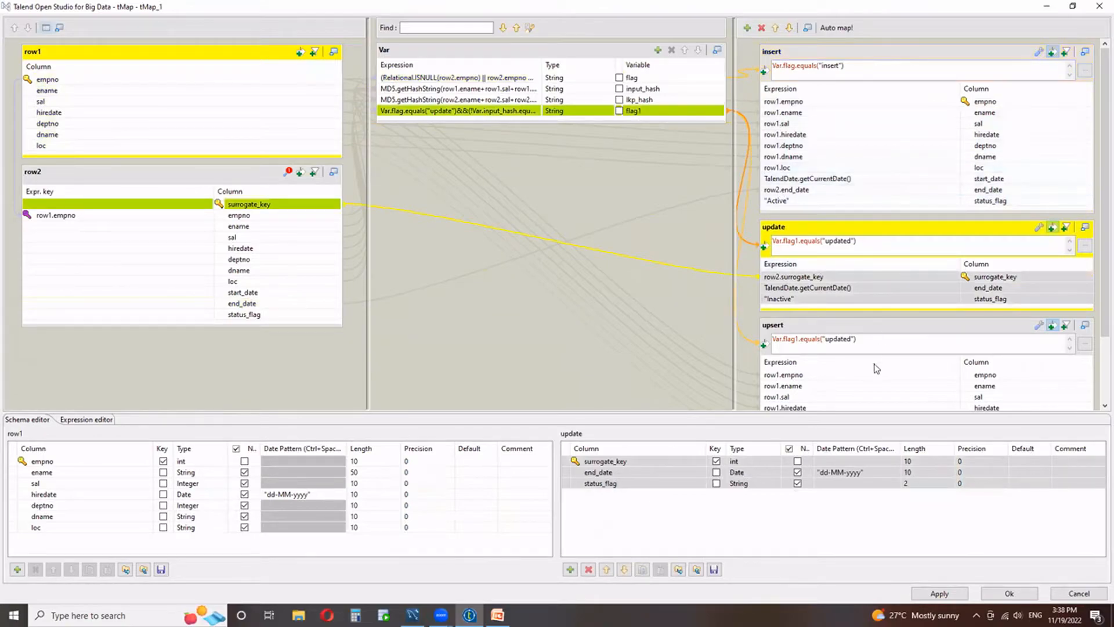
left_click(875, 325)
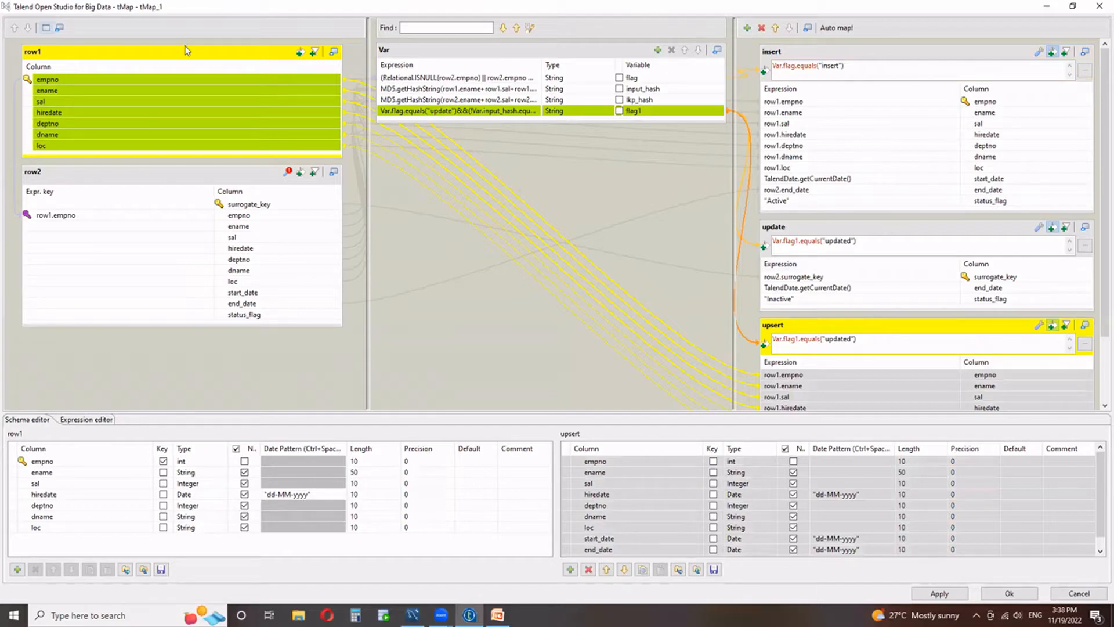
left_click(43, 54)
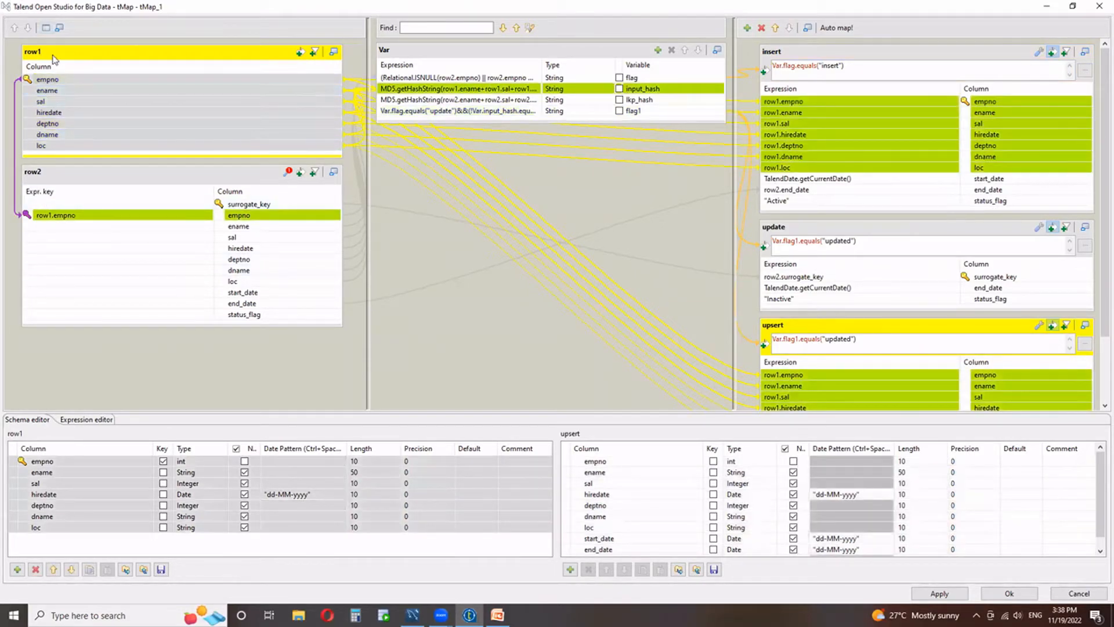
left_click(557, 52)
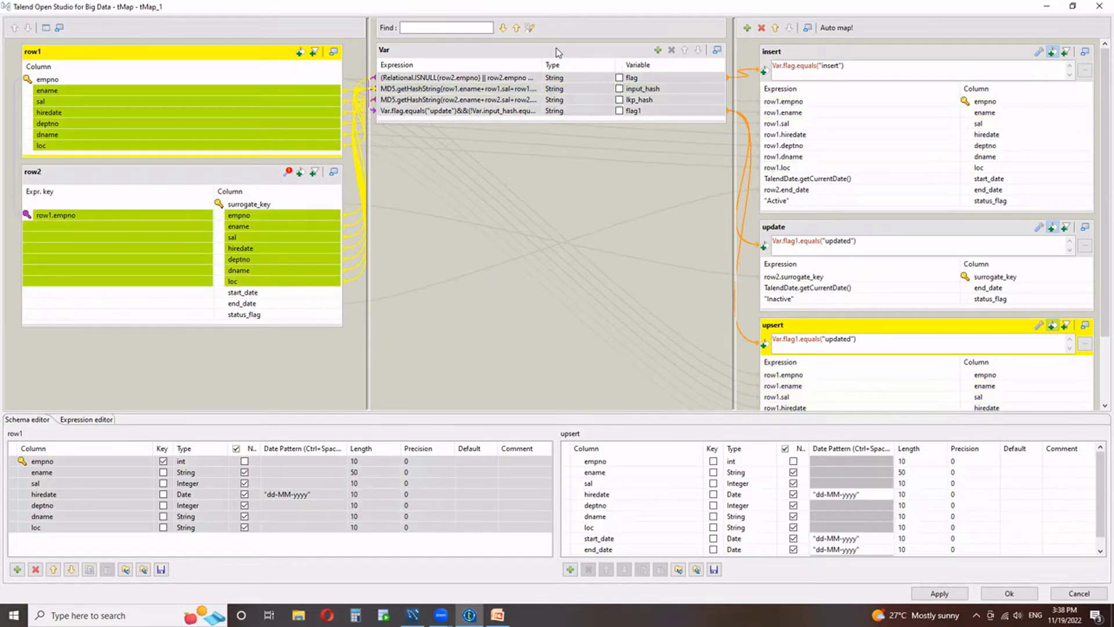
left_click(492, 77)
Switch to MySQL Workbench to review the emp_stg rows and return to the tMap editor in Talend Open Studio.
left_click(413, 614)
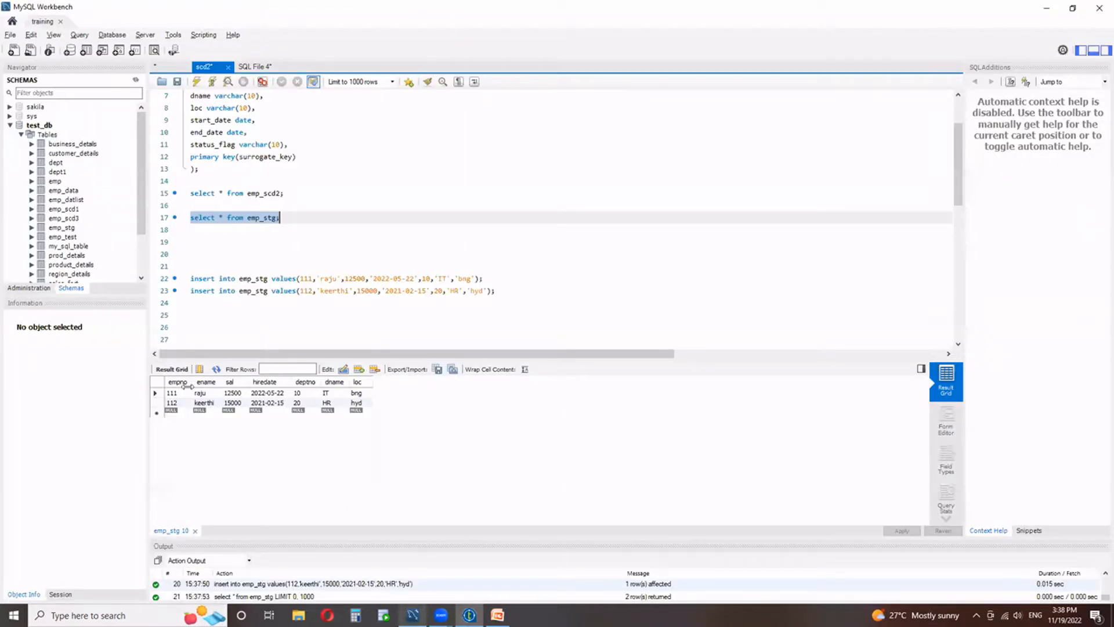
mouse_move(412, 614)
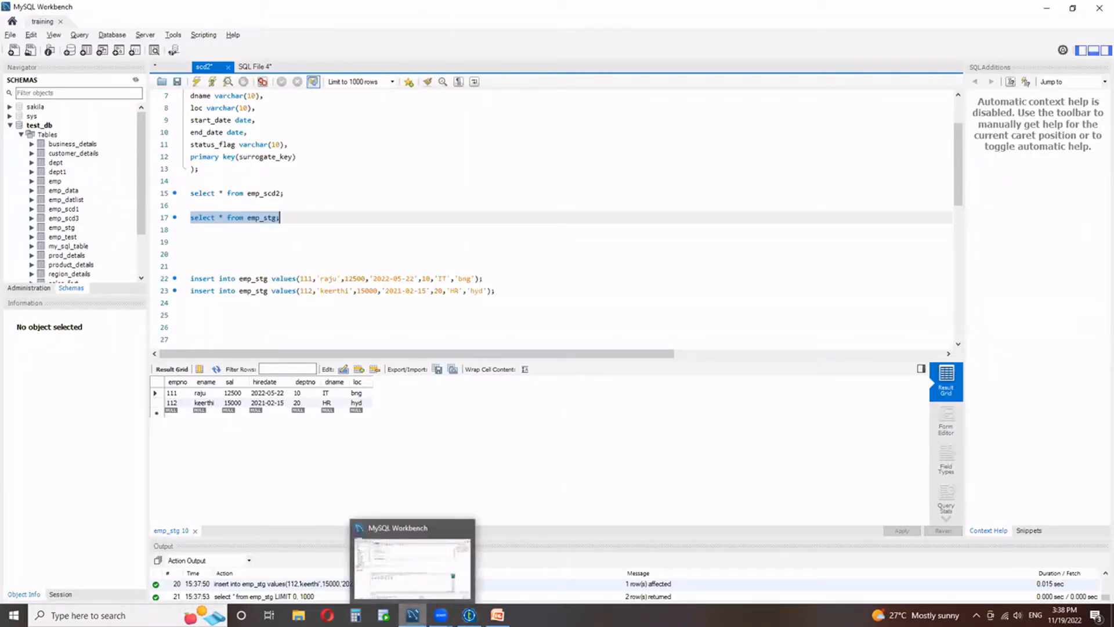
left_click(469, 614)
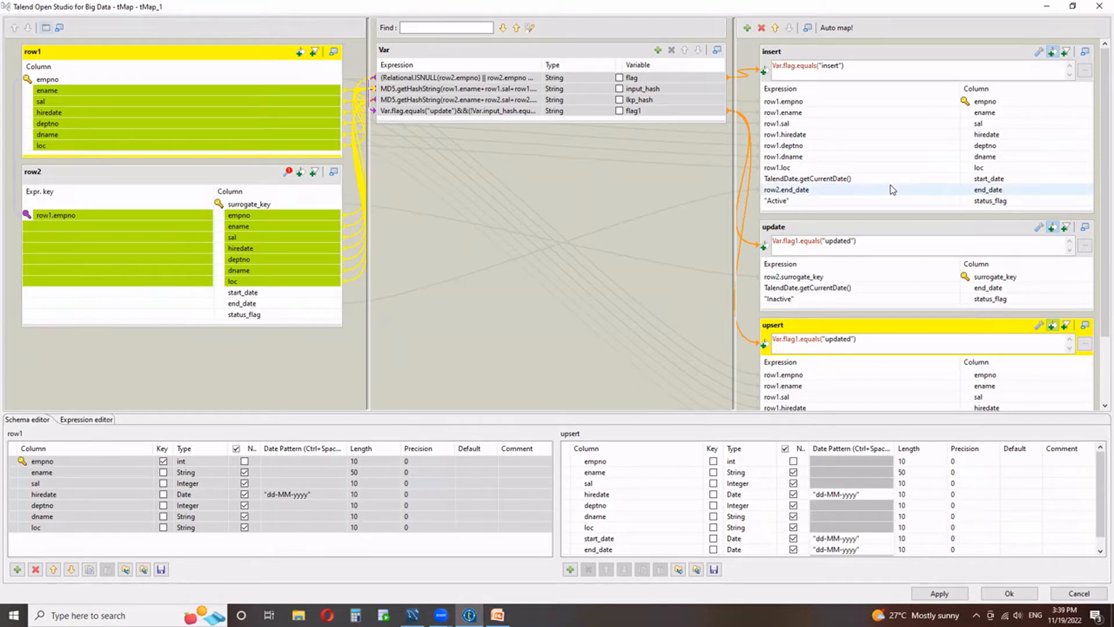
Examine the flag variable's expression in the Expression Builder, including its row2.empno null and zero conditions and the insert and update values.
left_click(535, 80)
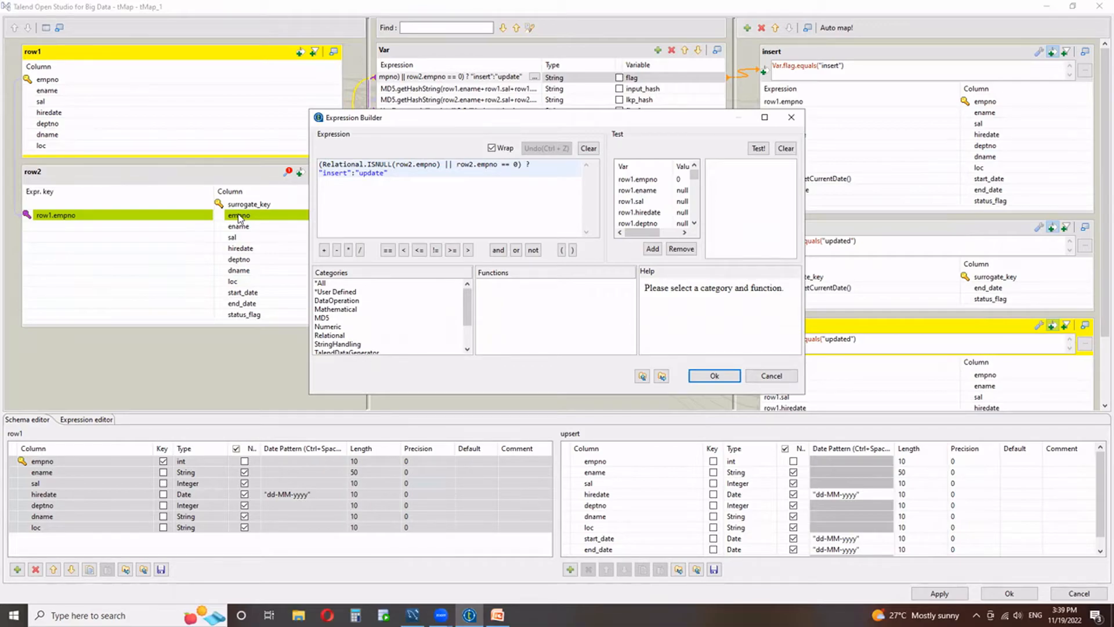
scroll(644, 203, "down", 2)
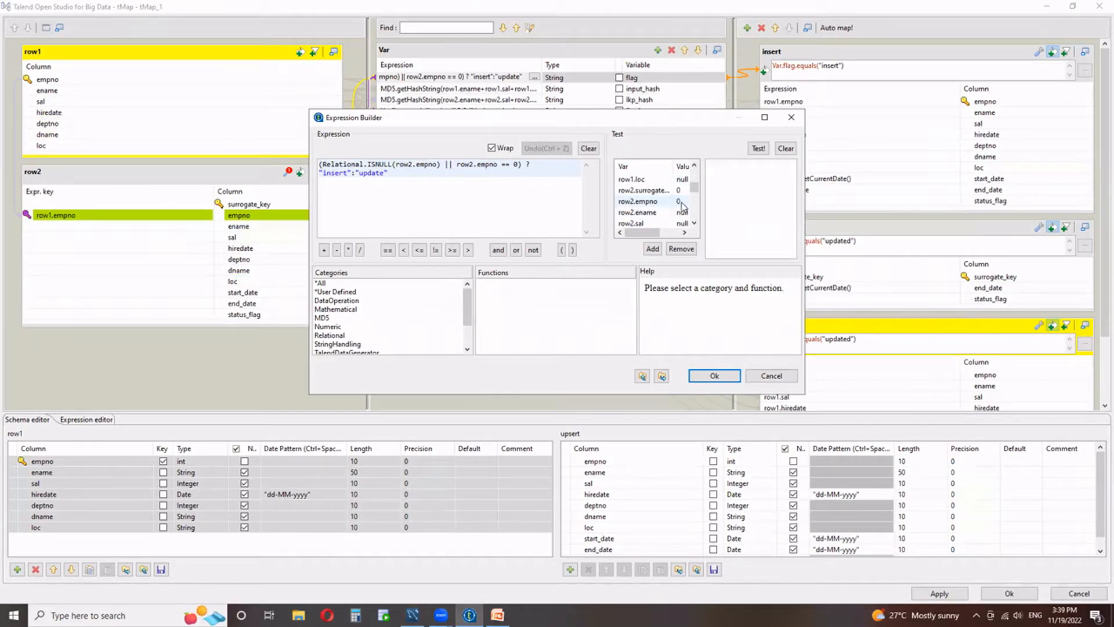
left_click_drag(456, 165, 519, 166)
left_click(468, 202)
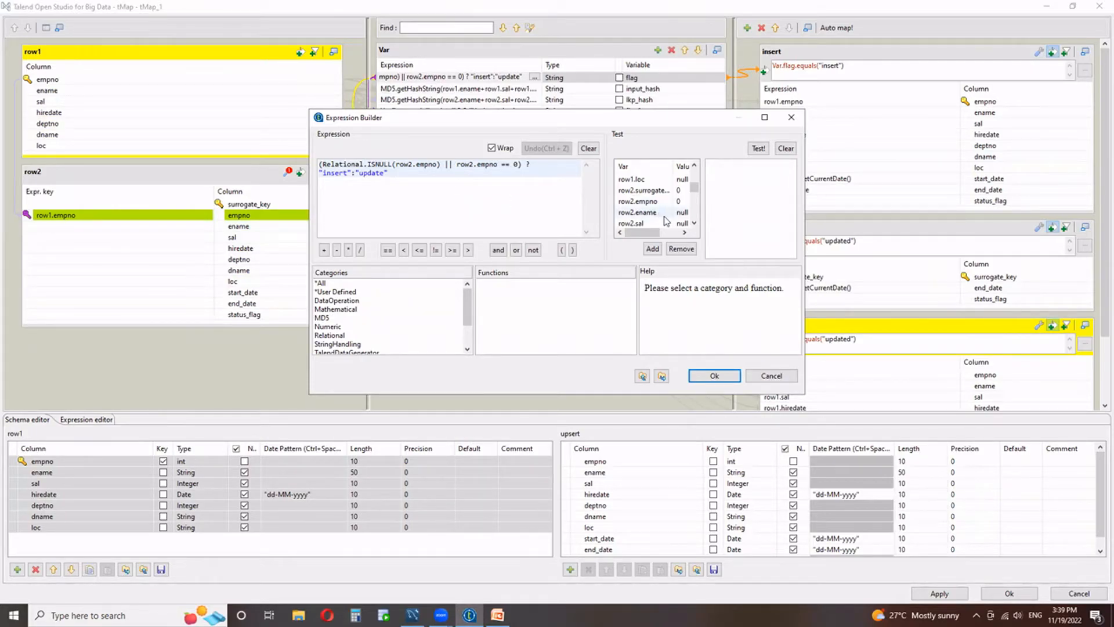
left_click_drag(443, 165, 323, 164)
left_click(351, 173)
left_click_drag(528, 165, 294, 163)
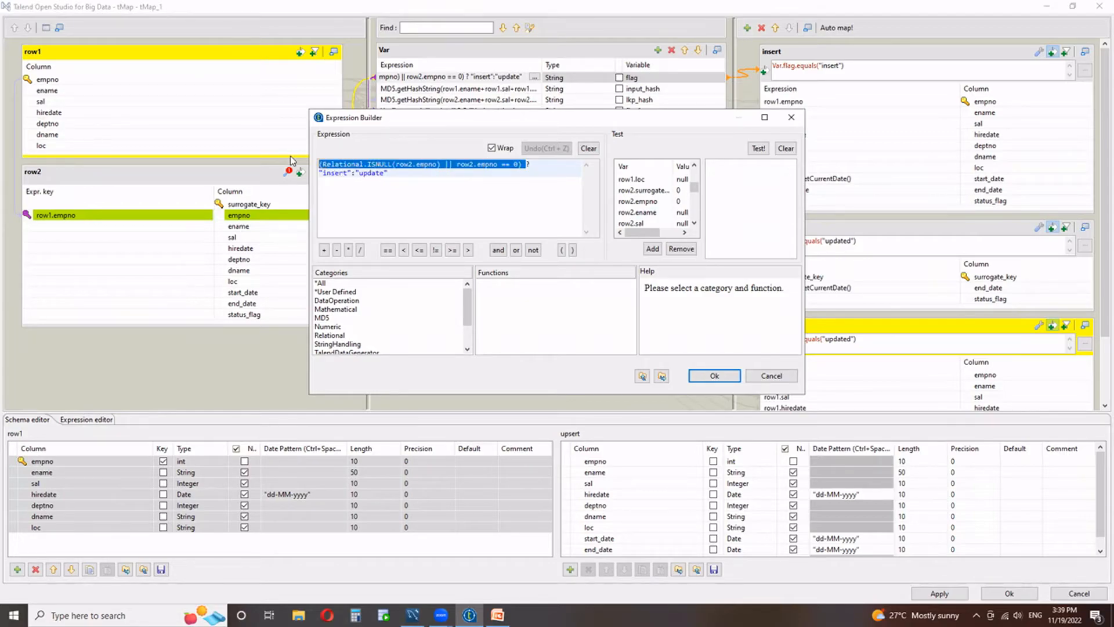
left_click(528, 167)
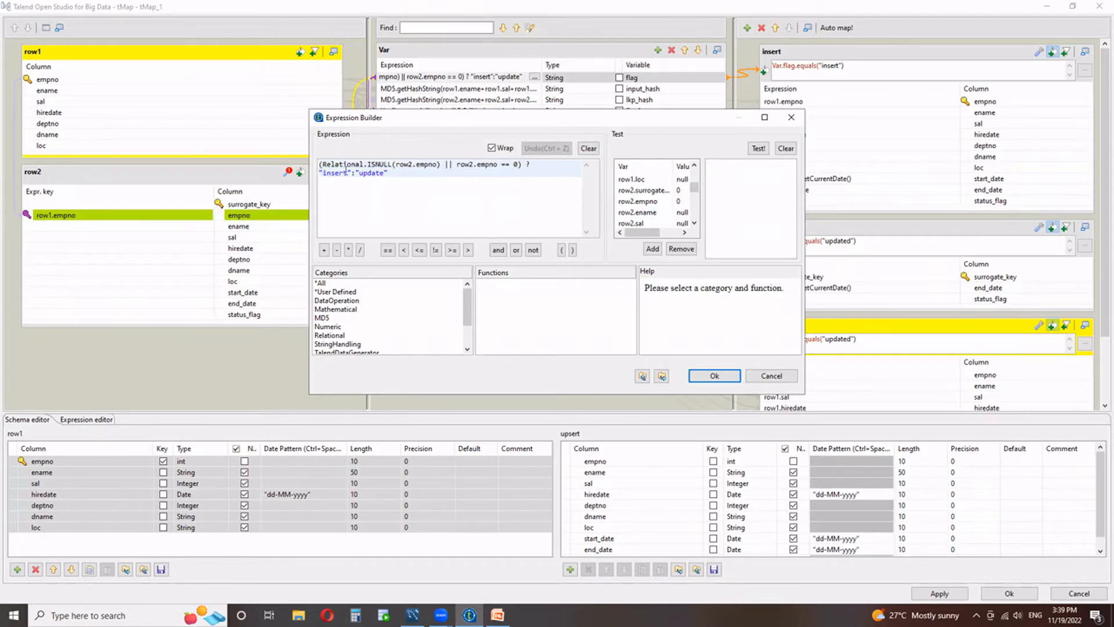
double_click(329, 174)
double_click(372, 173)
left_click(714, 375)
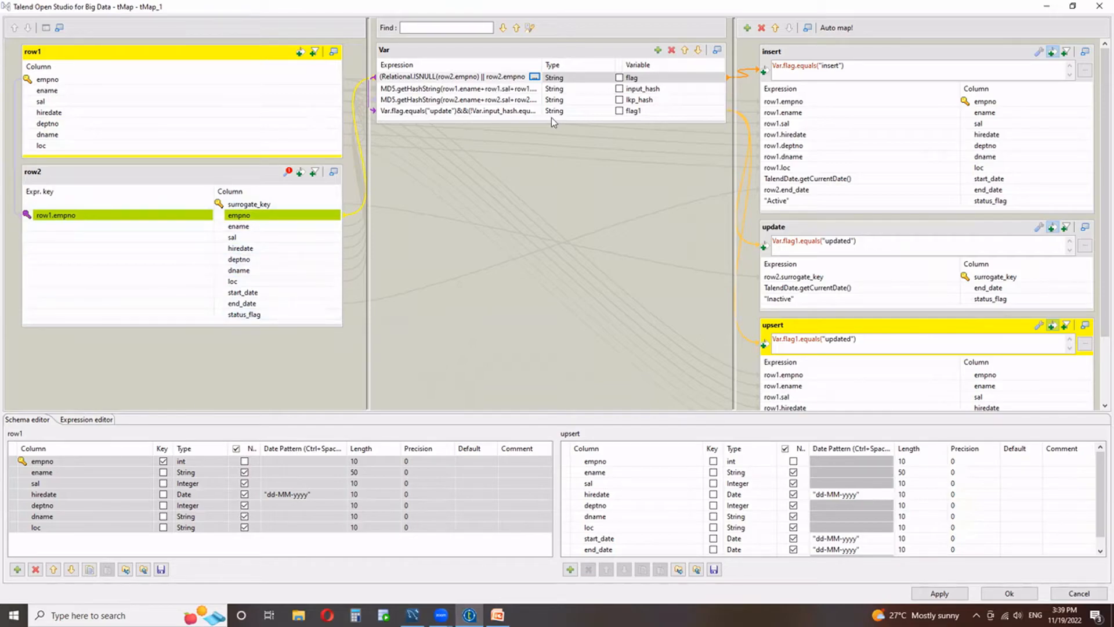
Try NULL in place of row2.end_date for the insert output's end_date column, and clear the expression.
left_click(867, 51)
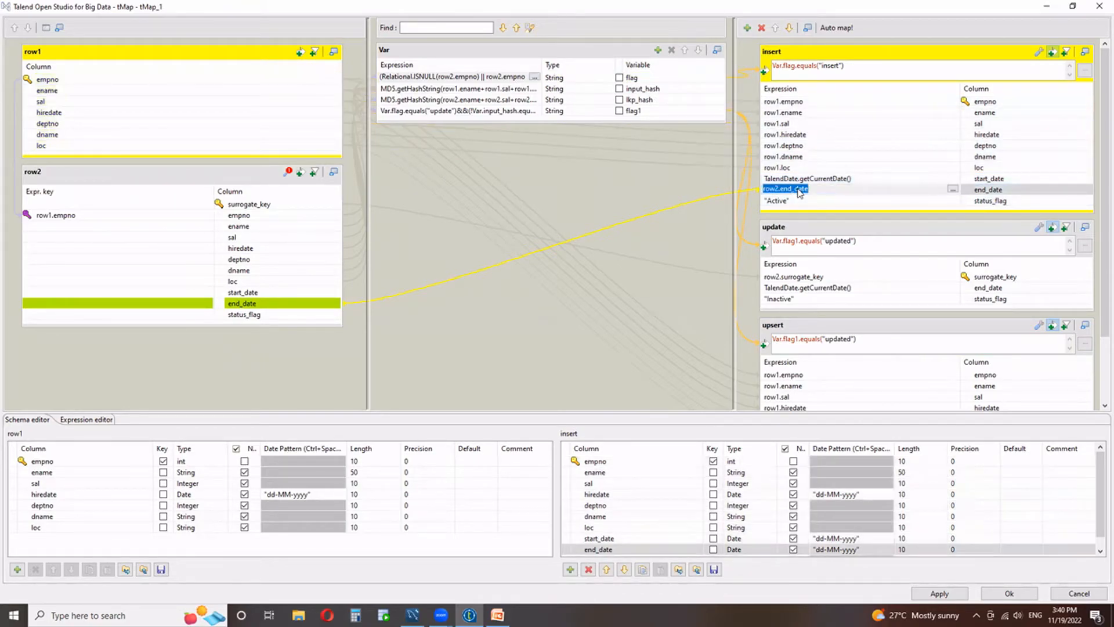
type("NULL")
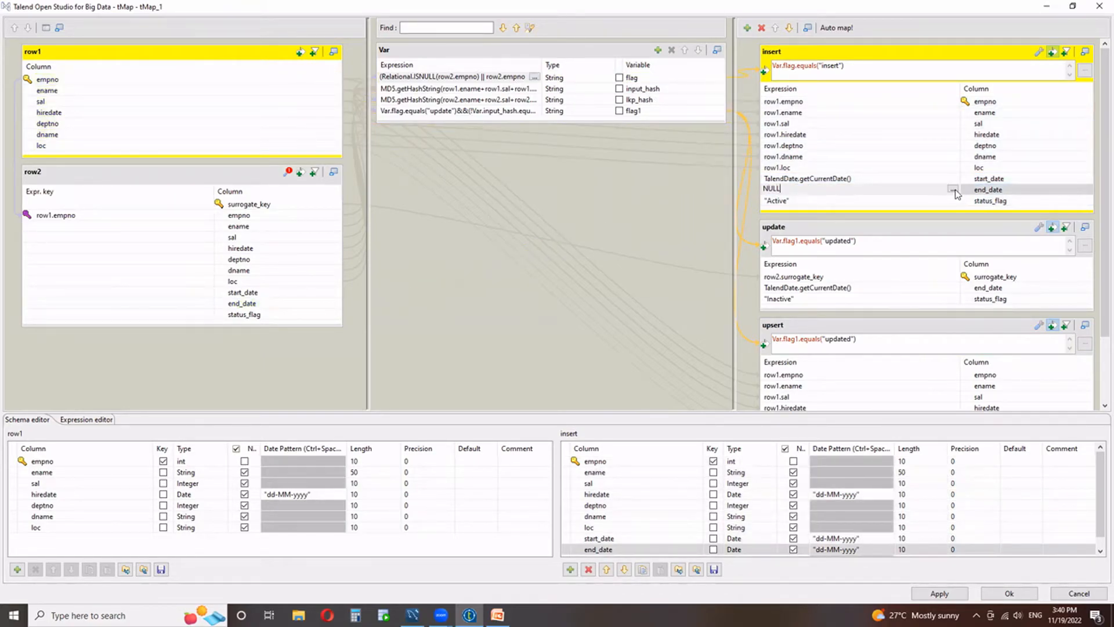
double_click(774, 189)
key("BackSpace")
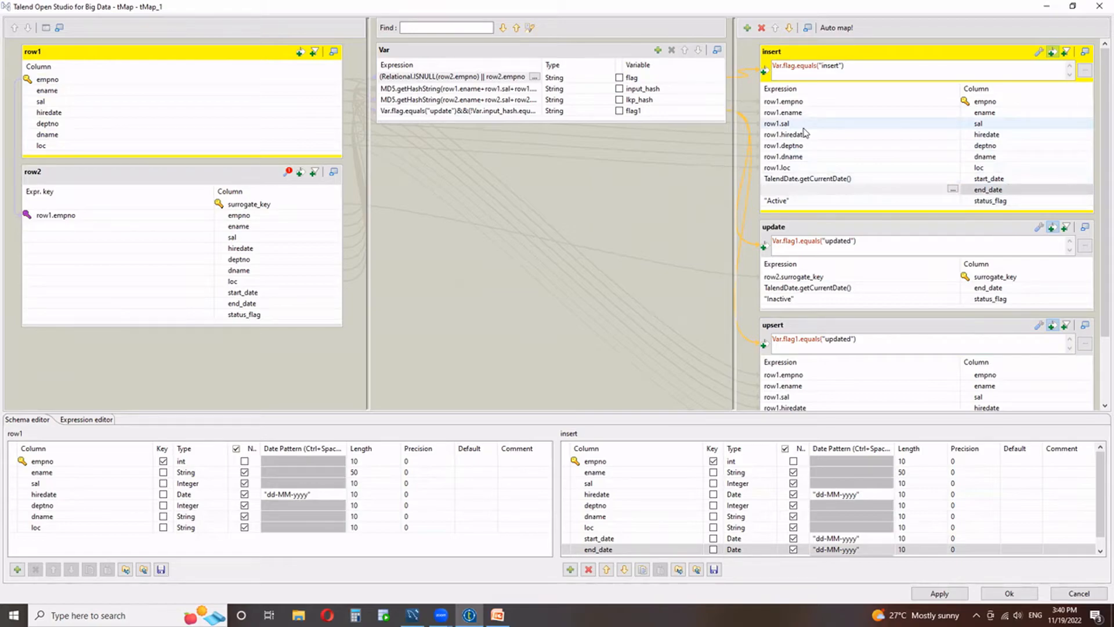
Examine the insert output's status_flag expression and the update output's filter and mappings.
left_click(776, 201)
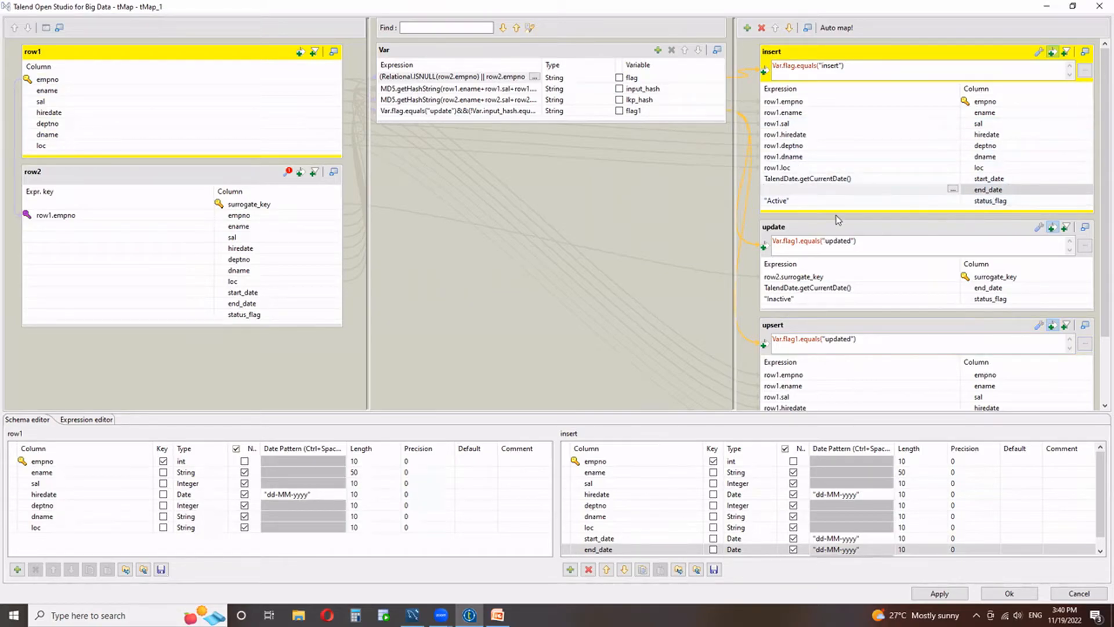
left_click(776, 200)
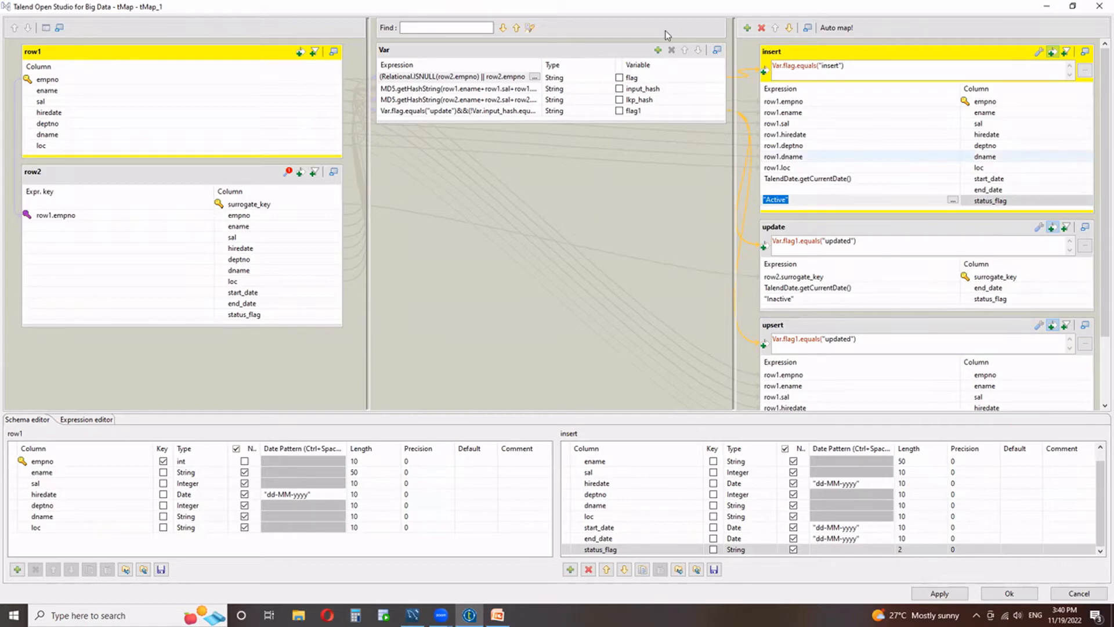
left_click(844, 230)
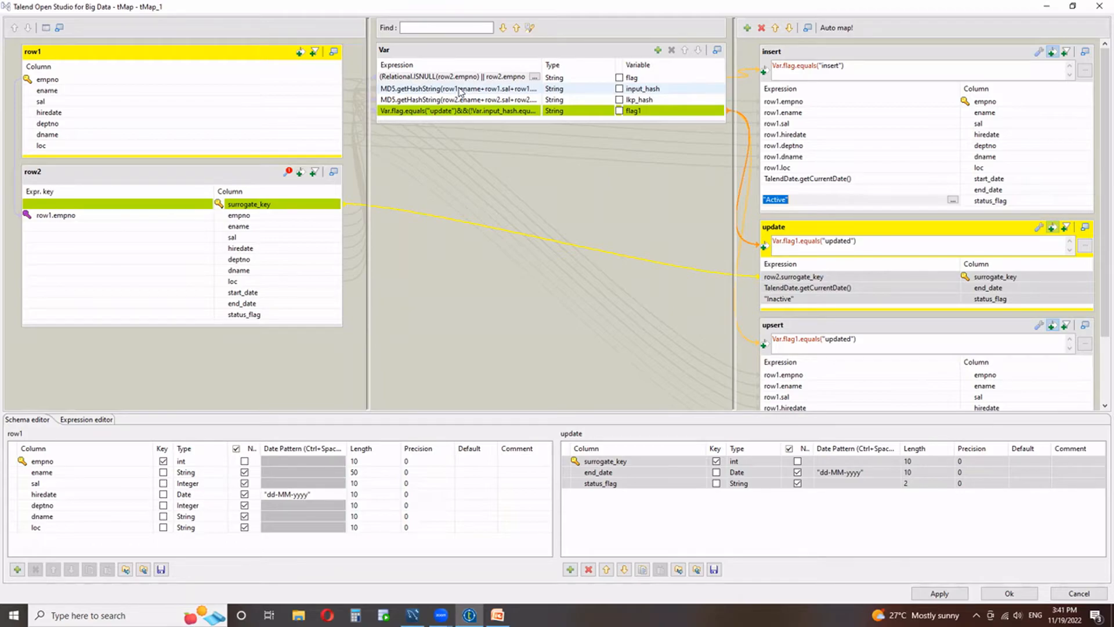
Examine the input_hash variable's MD5.getHashString expression and its concatenated row1 columns in the Expression Builder.
left_click(497, 90)
left_click(534, 88)
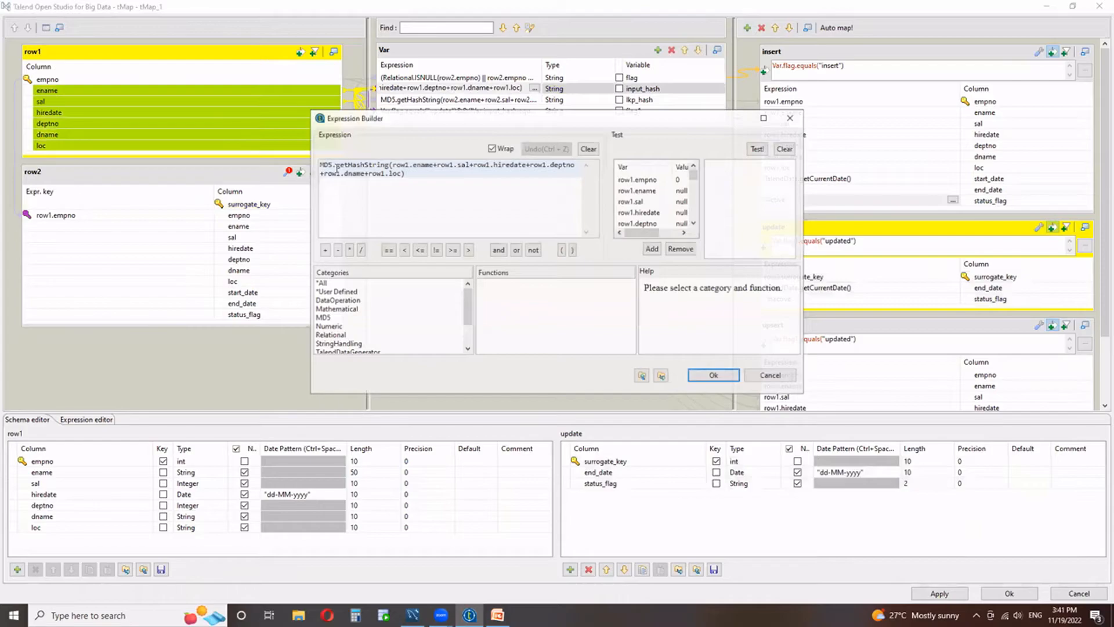
double_click(378, 165)
left_click(382, 198)
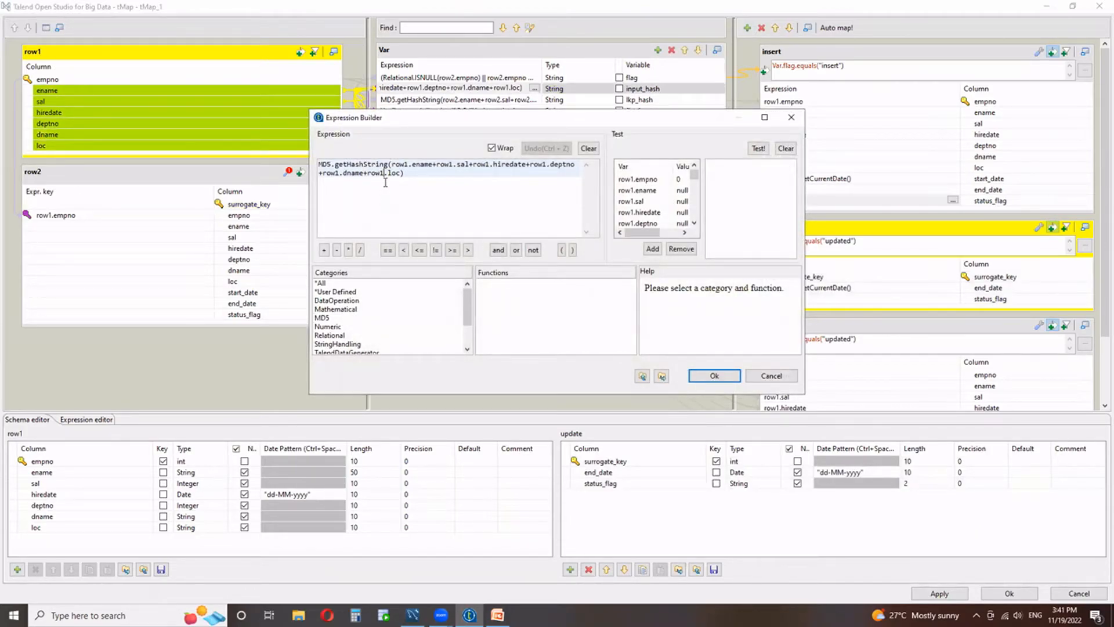
left_click_drag(392, 166, 398, 175)
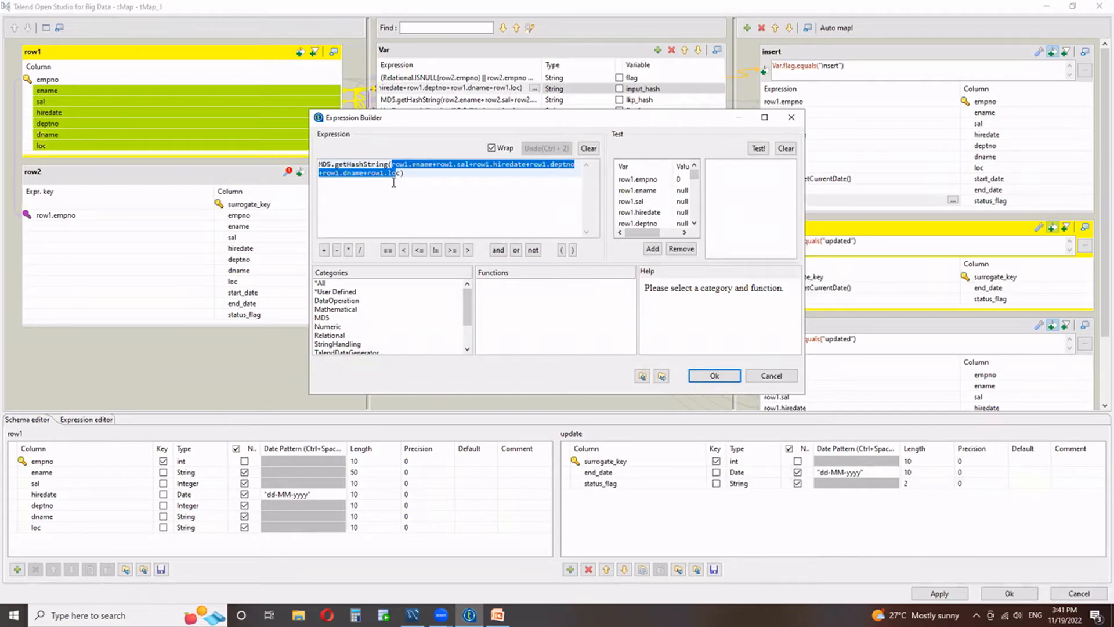
left_click(397, 180)
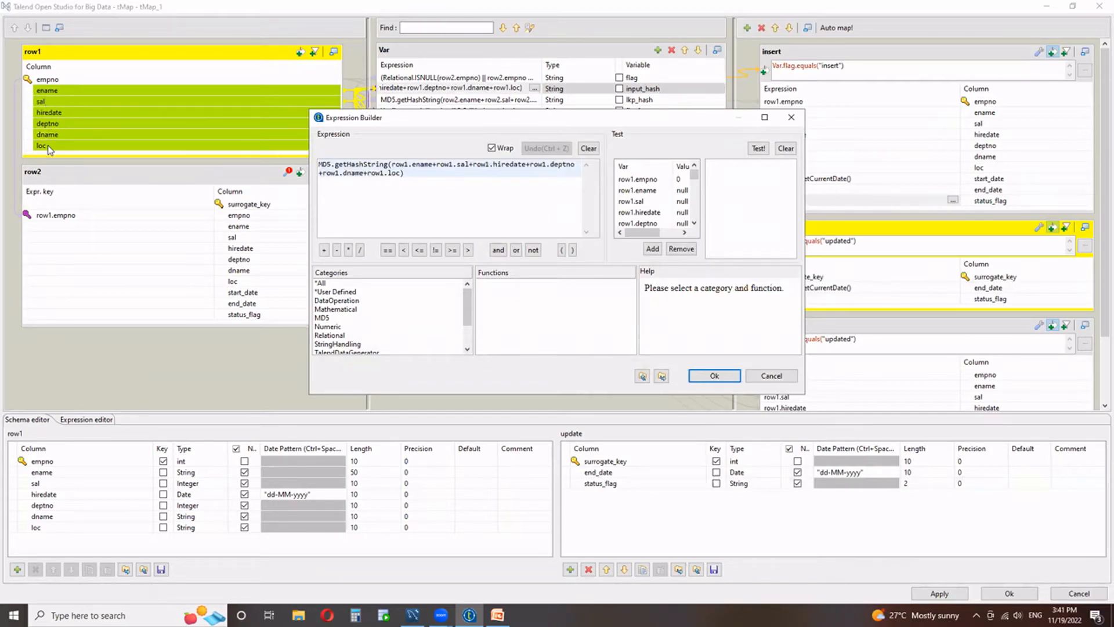
left_click_drag(391, 173, 400, 175)
left_click(400, 175)
left_click(715, 376)
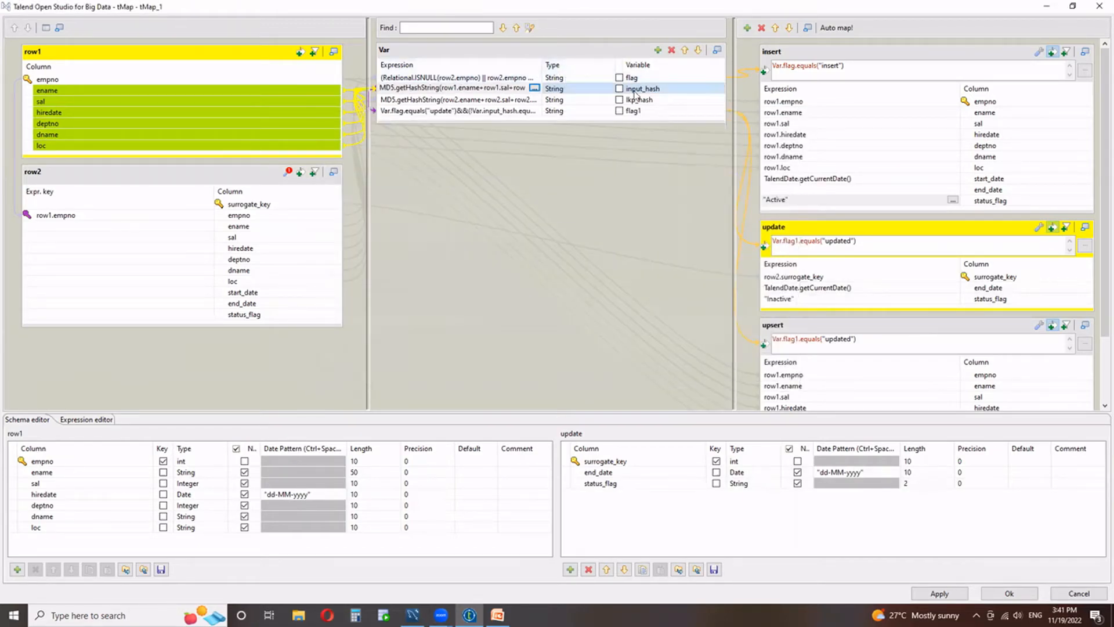
Examine the expressions of the lkp_hash and flag1 variables in the Expression Builder.
left_click(487, 101)
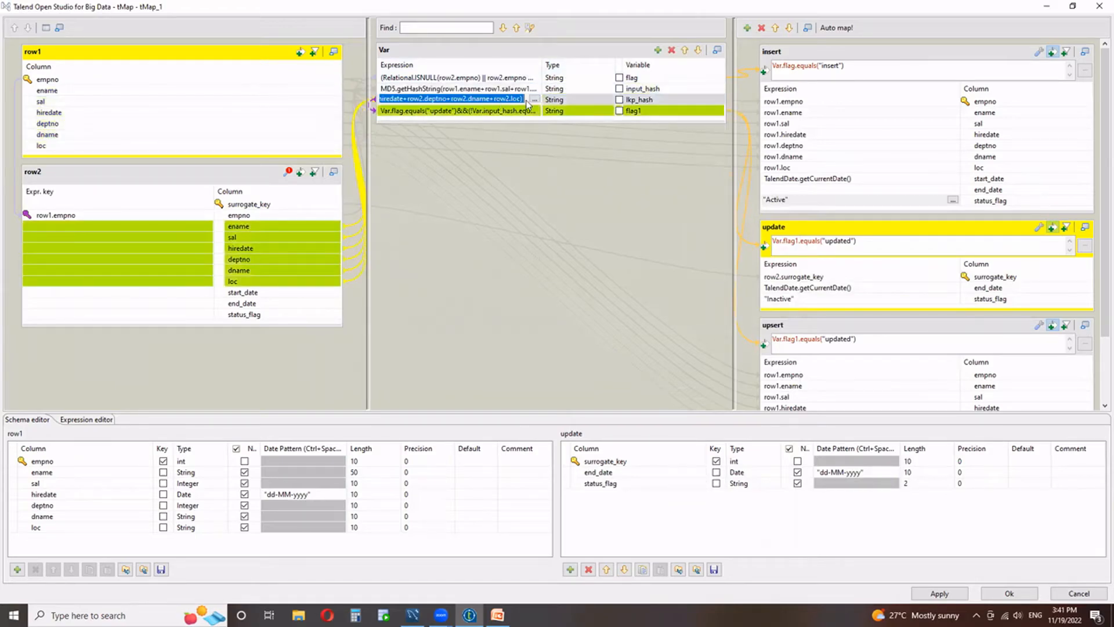
left_click(533, 100)
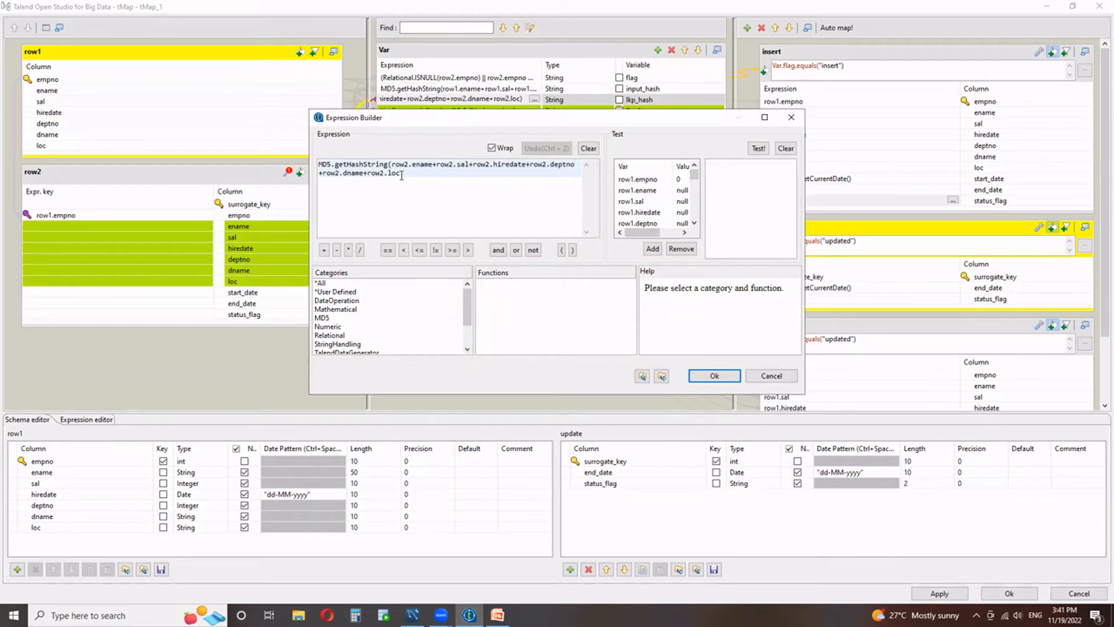
left_click(714, 375)
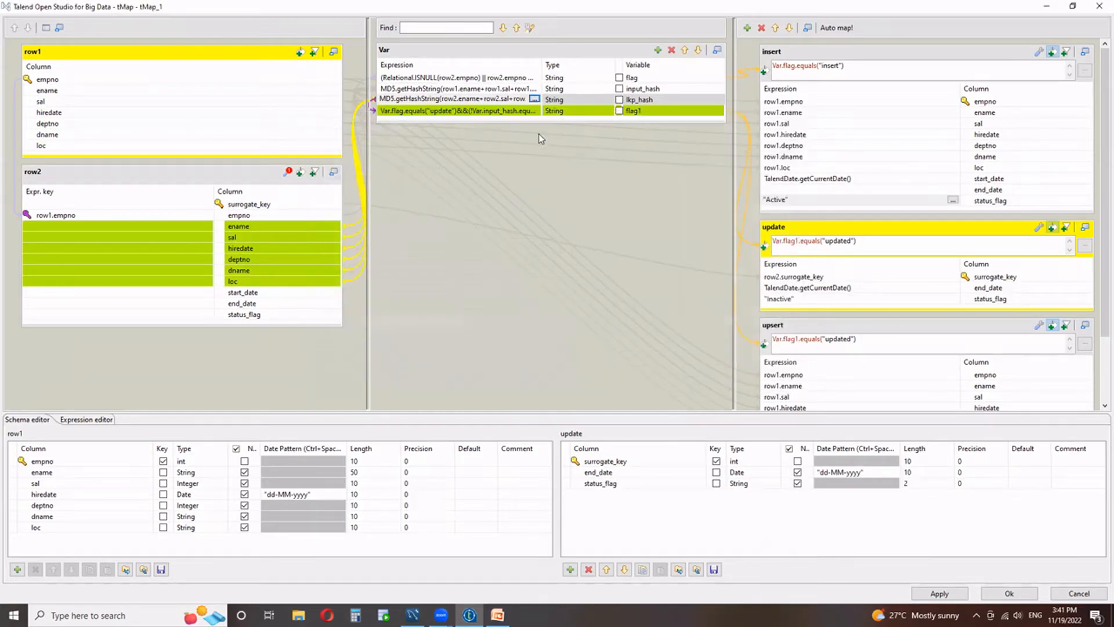
left_click(525, 111)
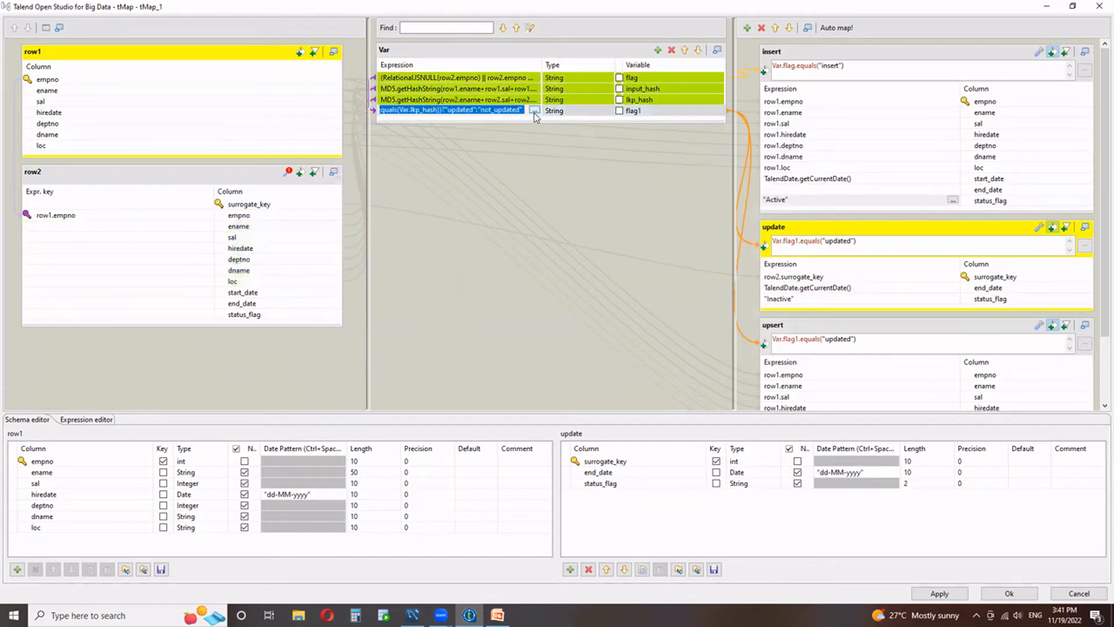
left_click(534, 110)
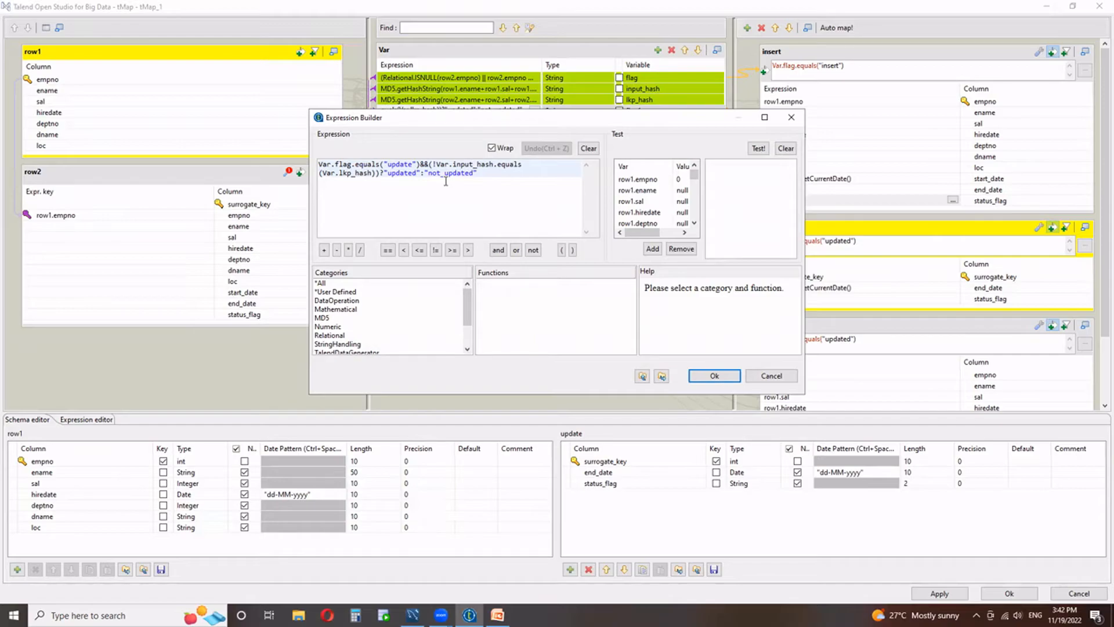
left_click(725, 378)
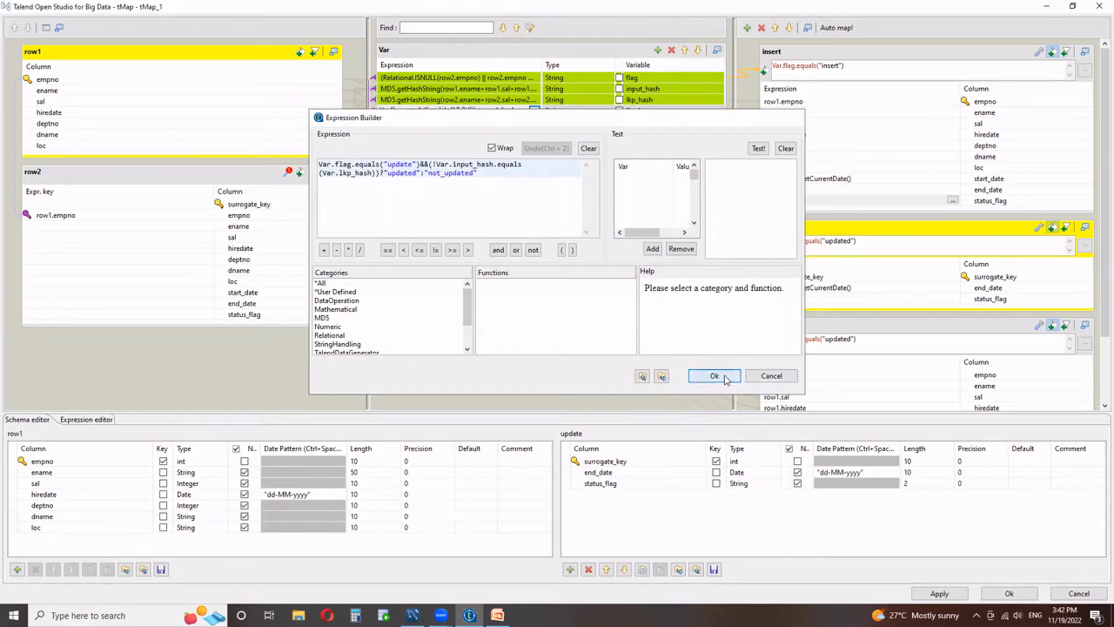
Check the update output's mappings against the Day2 target table slide in PowerPoint, and return to the tMap editor in Talend Open Studio.
left_click(813, 228)
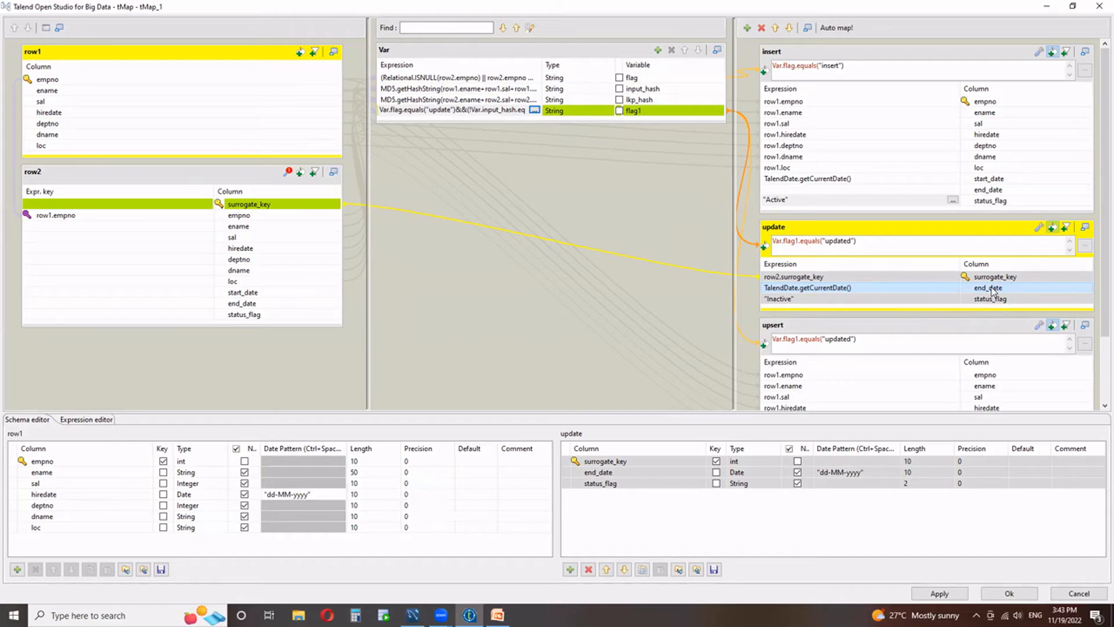
left_click(815, 299)
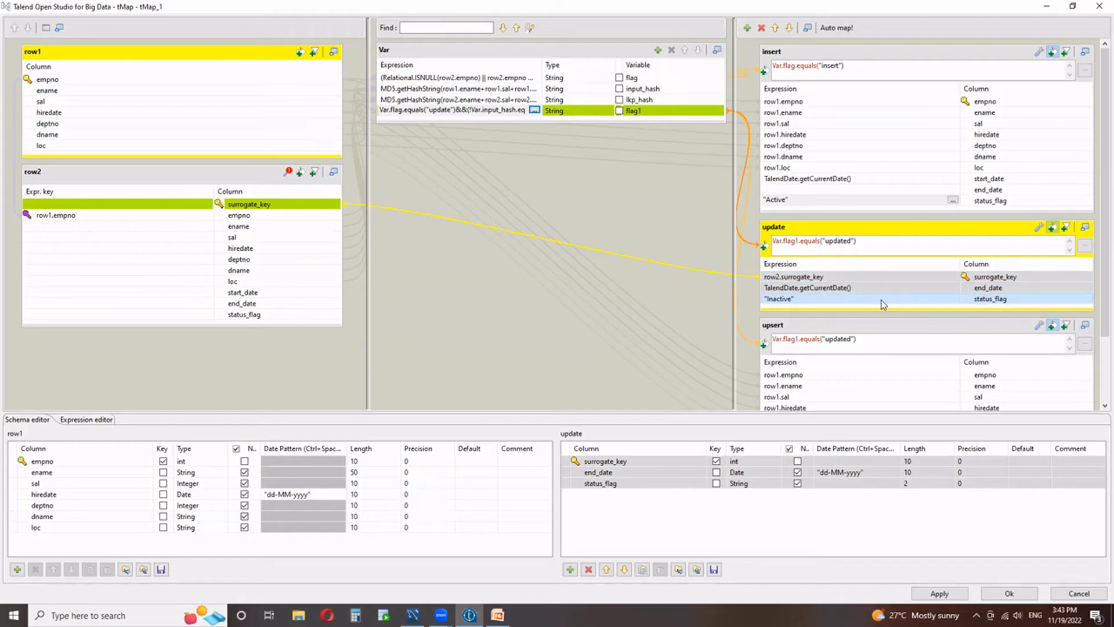
left_click(497, 615)
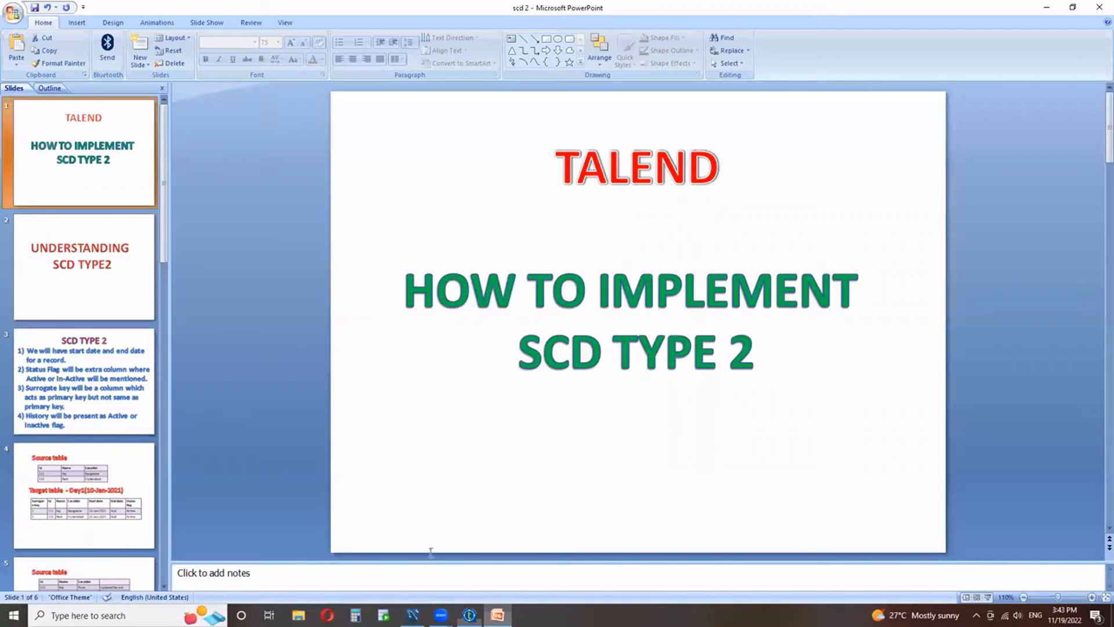
left_click(75, 492)
left_click(126, 573)
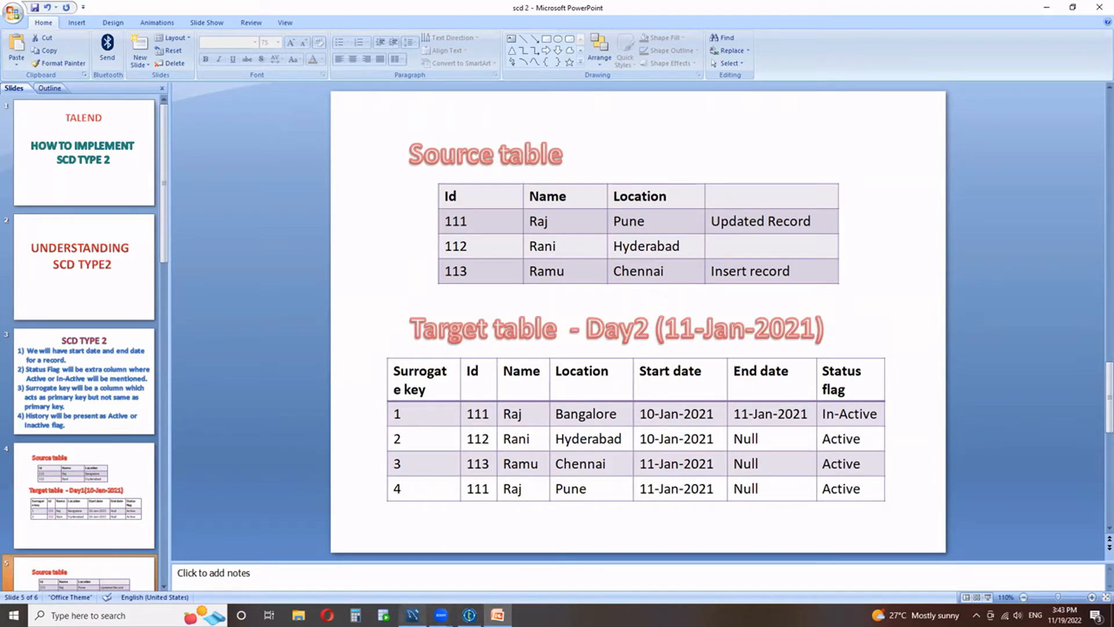
left_click(470, 615)
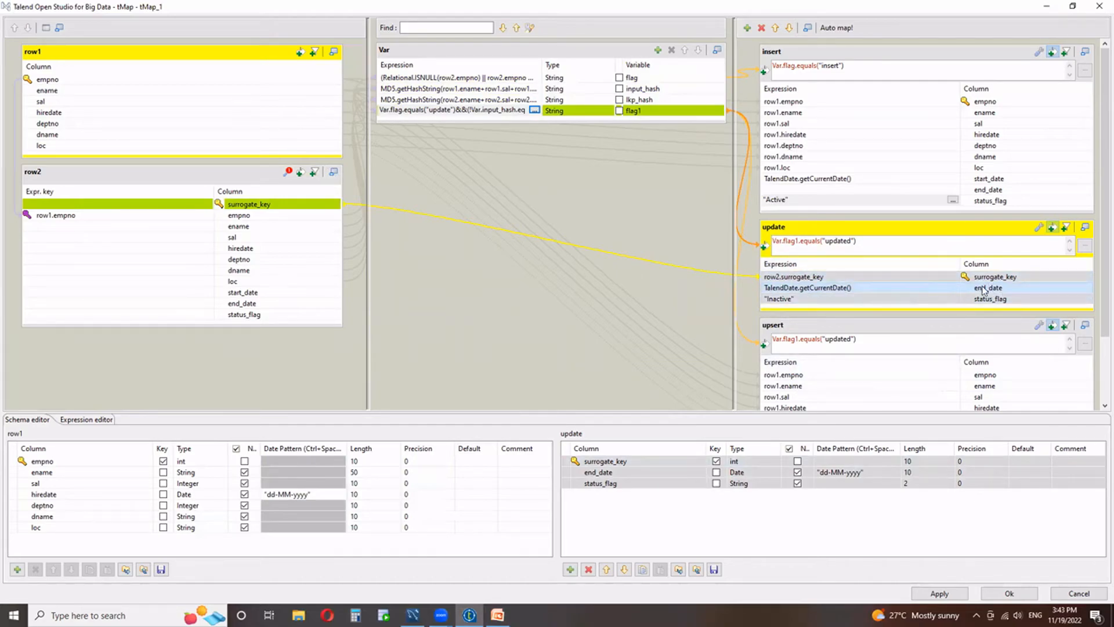
Compare the inactive and new versions of record 111 in the PowerPoint Day2 target table with the update and upsert outputs in Talend.
left_click(497, 615)
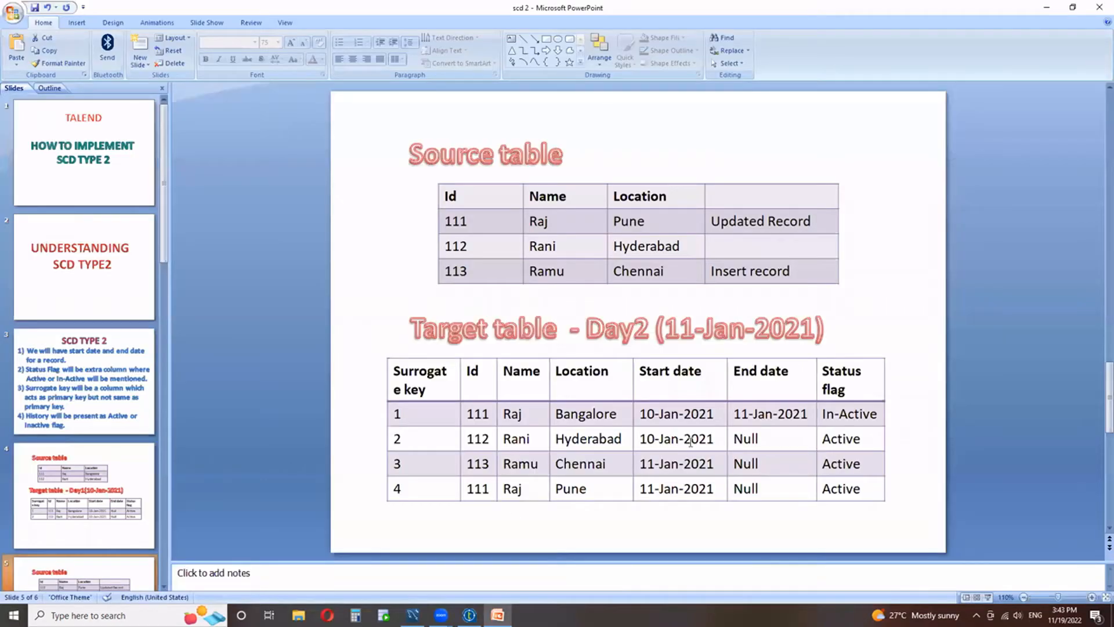
left_click_drag(878, 413, 416, 413)
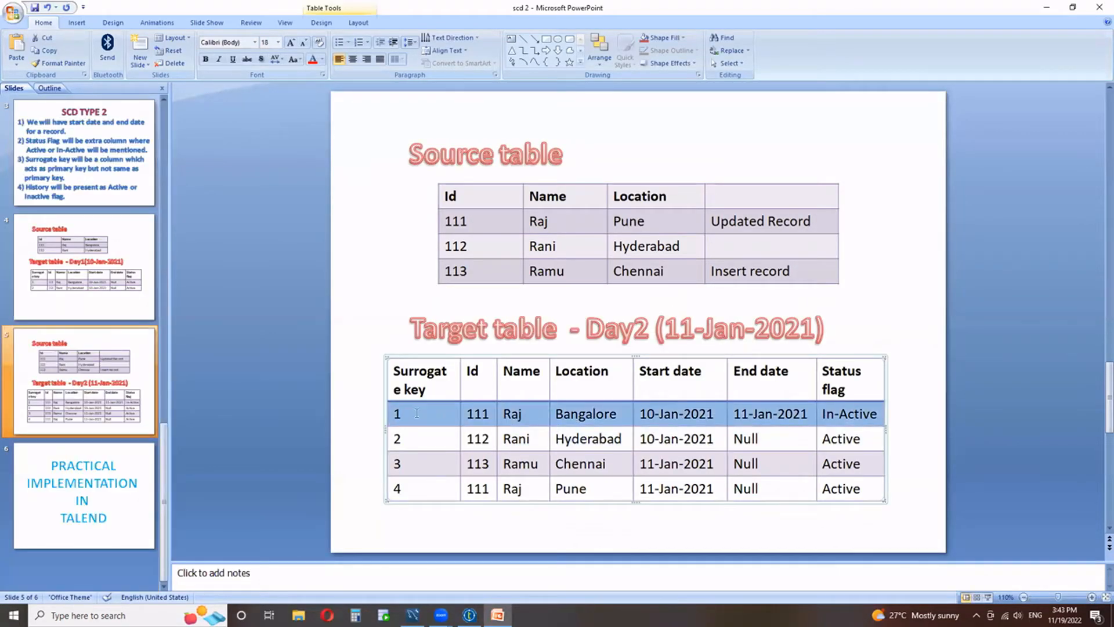
left_click(469, 615)
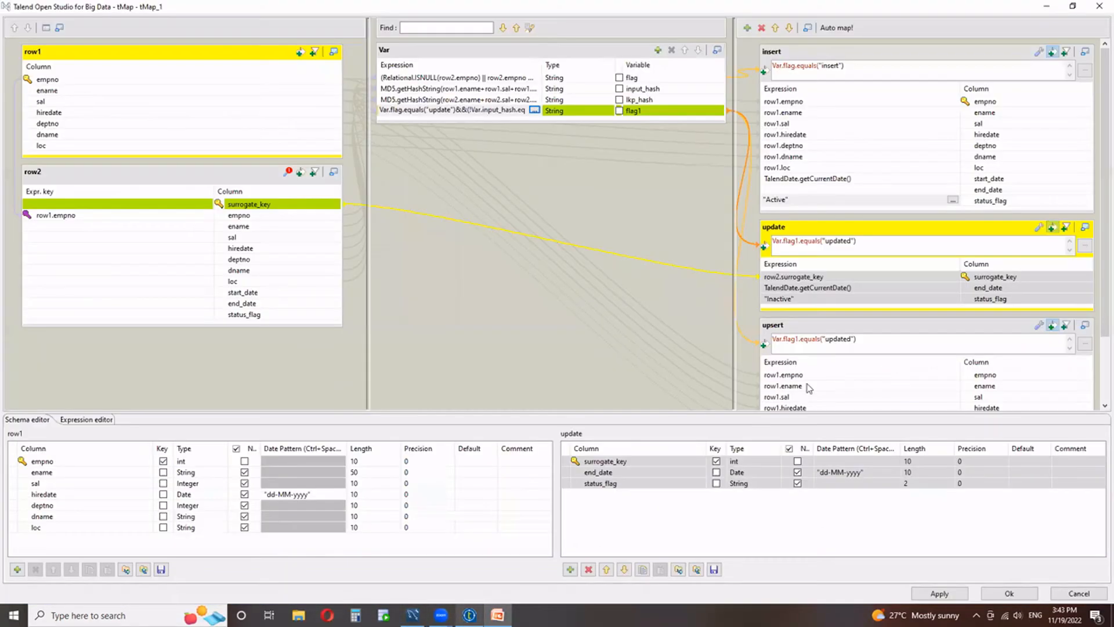
left_click(498, 615)
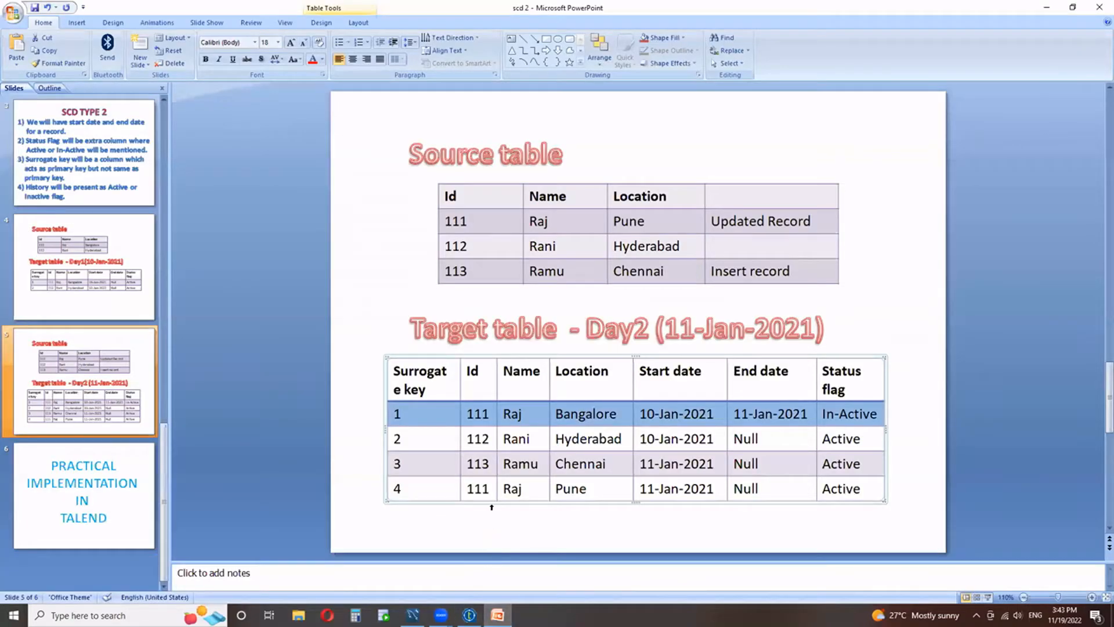
left_click_drag(482, 486, 858, 485)
left_click(470, 615)
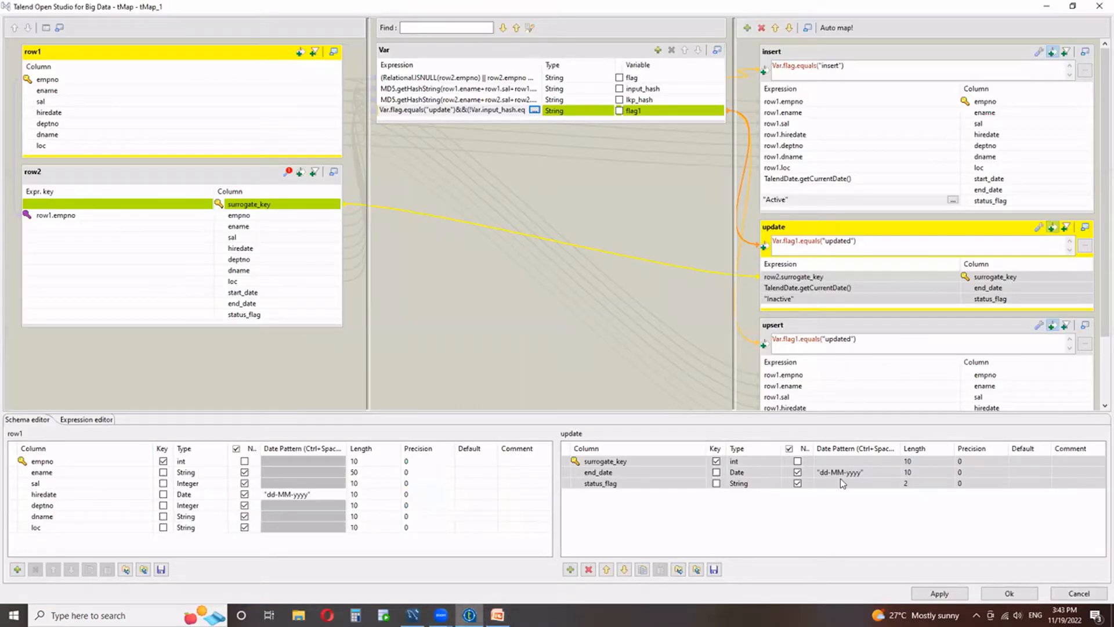
Compare the upsert output's filter and column mappings with those of the update output.
left_click(846, 332)
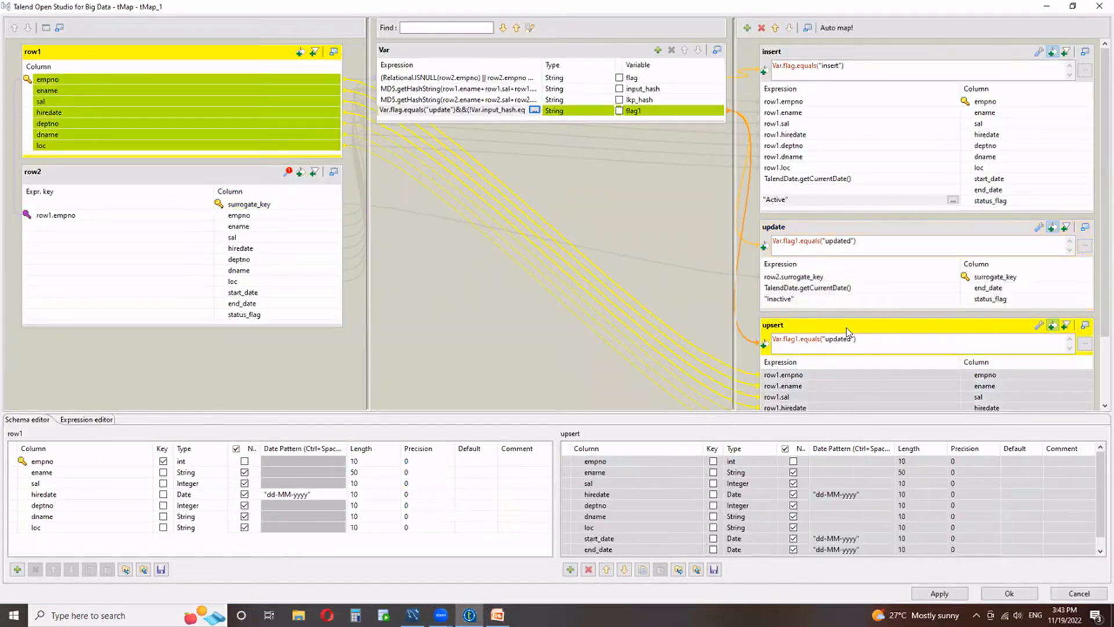
scroll(847, 332, "down", 2)
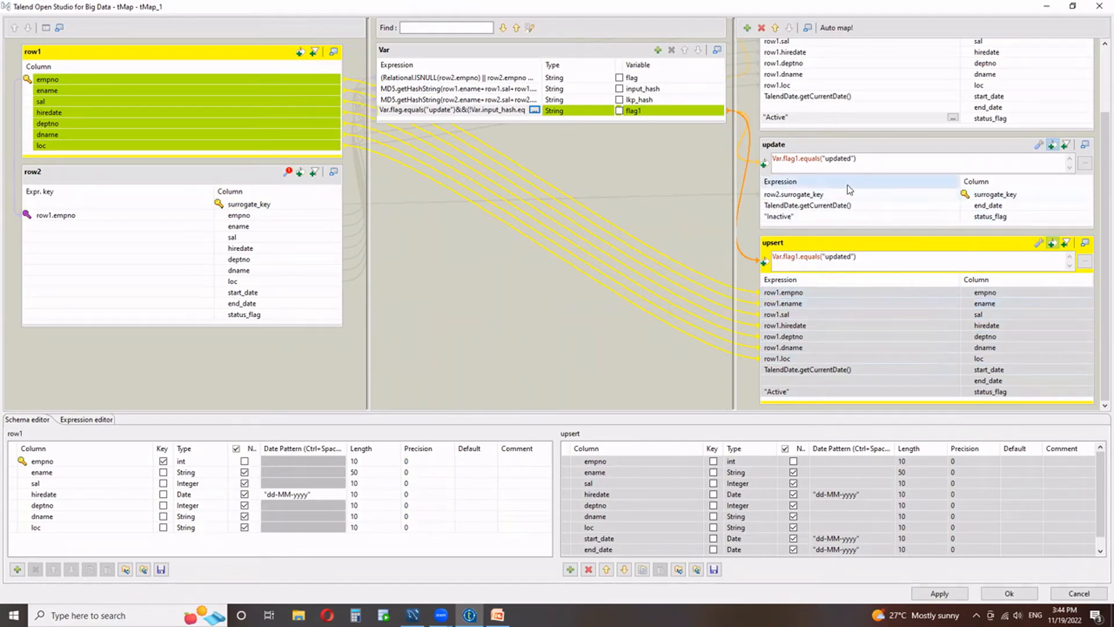
left_click(847, 150)
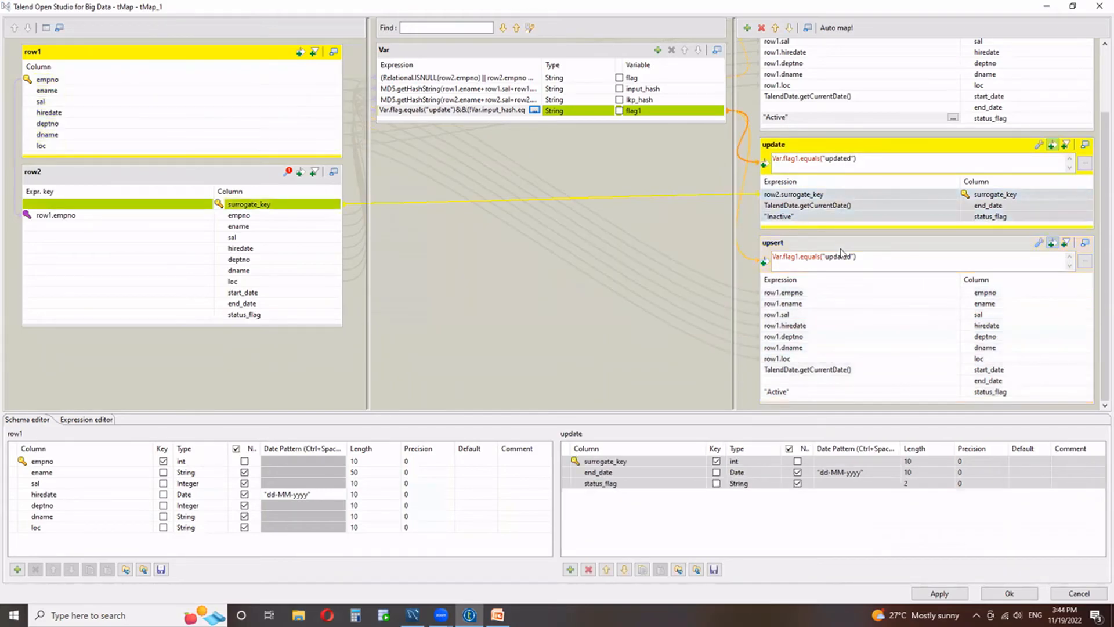
left_click(841, 250)
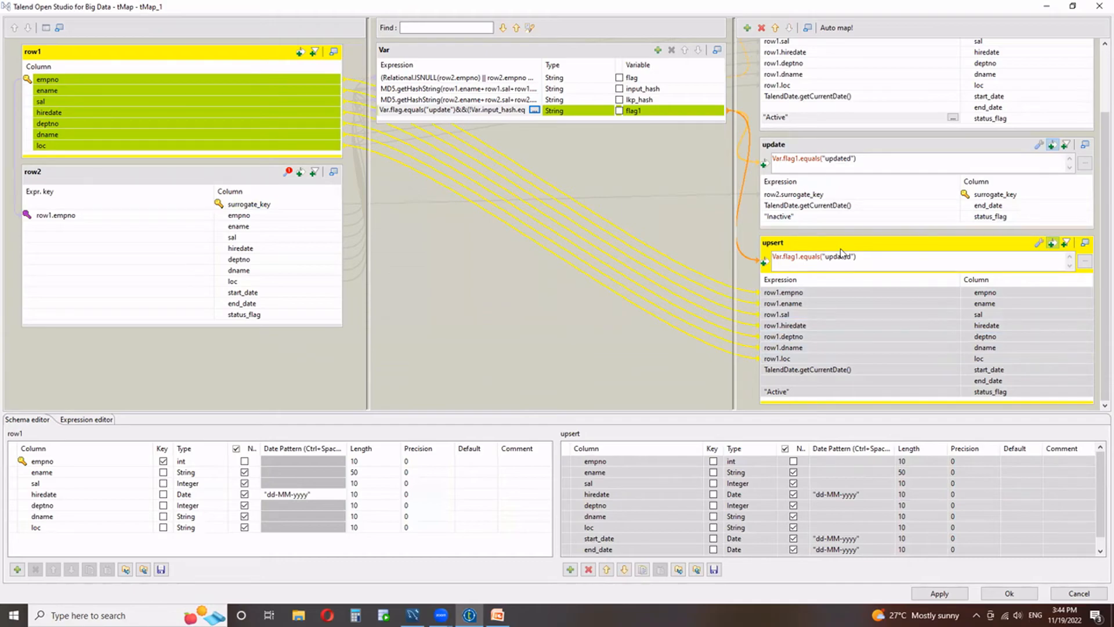
Accept the tMap_1 mappings and run the J_SCD_TYPE_2 job.
left_click(993, 592)
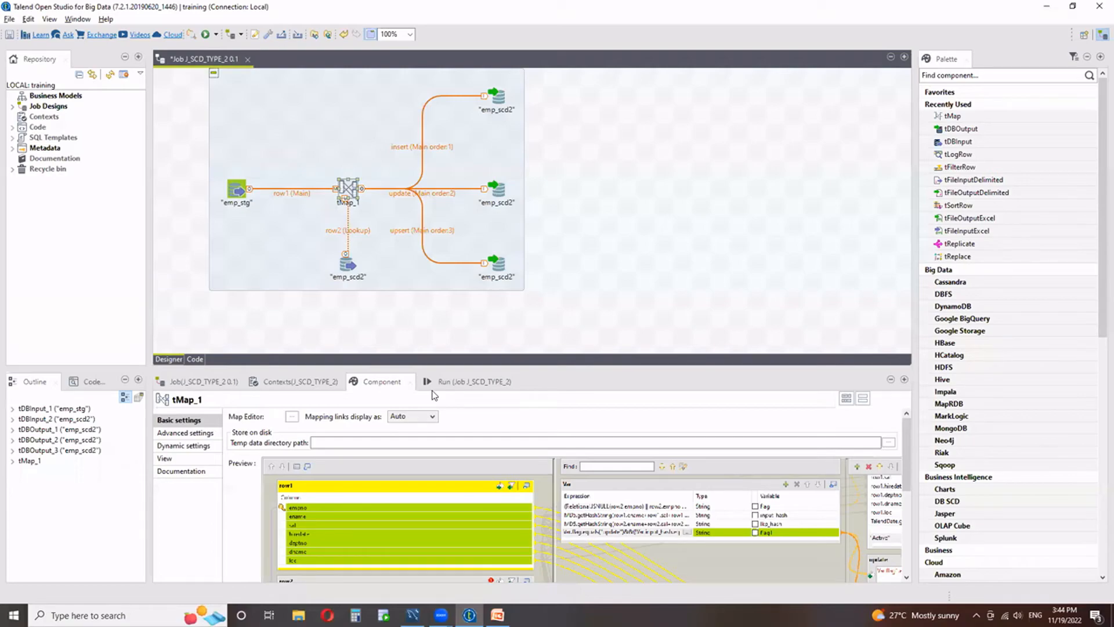
left_click(458, 382)
left_click(264, 430)
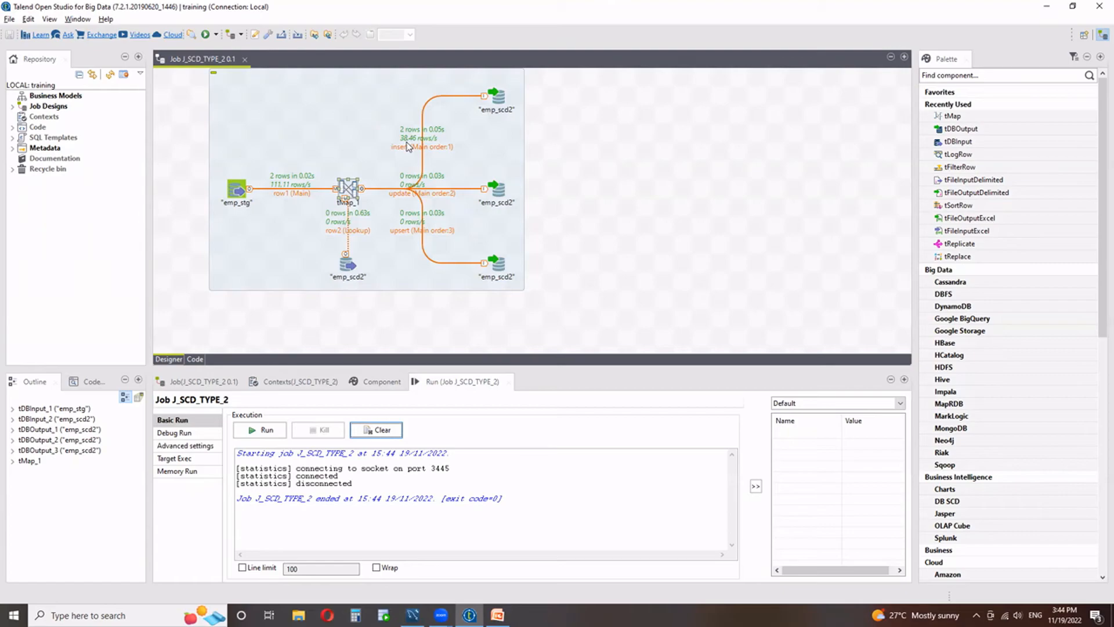
Switch to MySQL Workbench and query all rows of the emp_scd2 table.
left_click(412, 614)
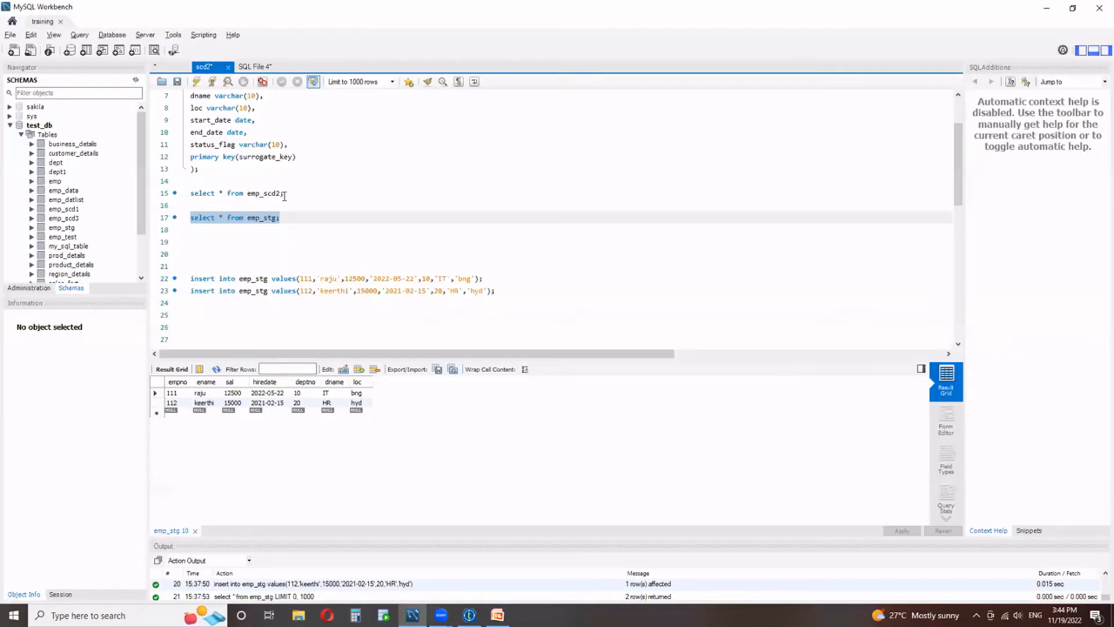
left_click_drag(284, 194, 177, 197)
left_click(198, 81)
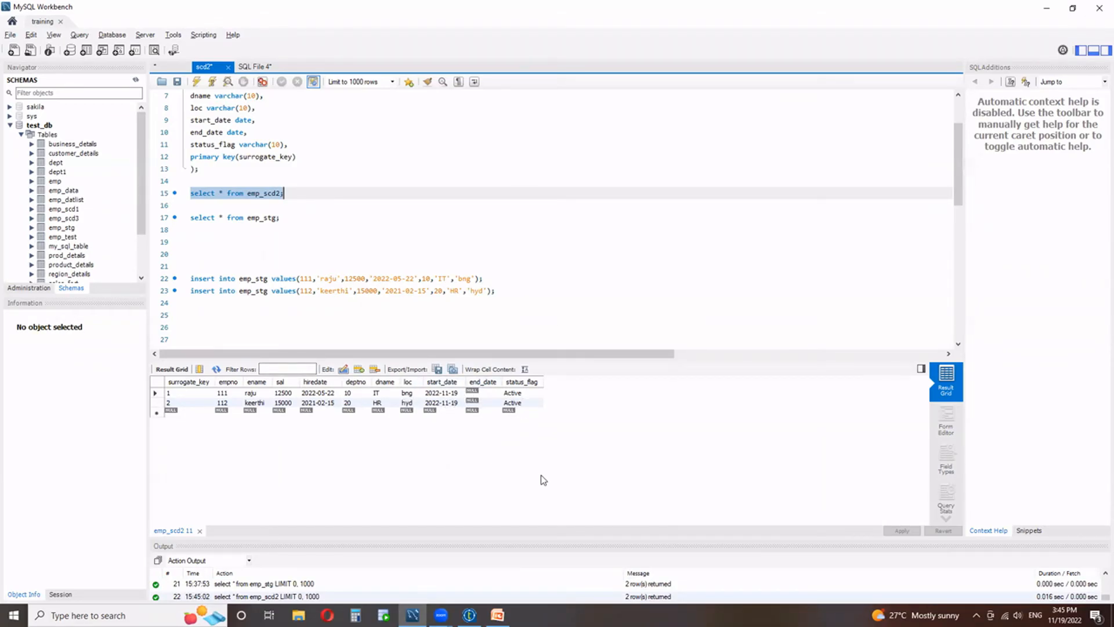
Execute the prepared statements that insert the Admin employee 113 into emp_stg and set loc to 'chn' where empno=111.
scroll(273, 290, "down", 5)
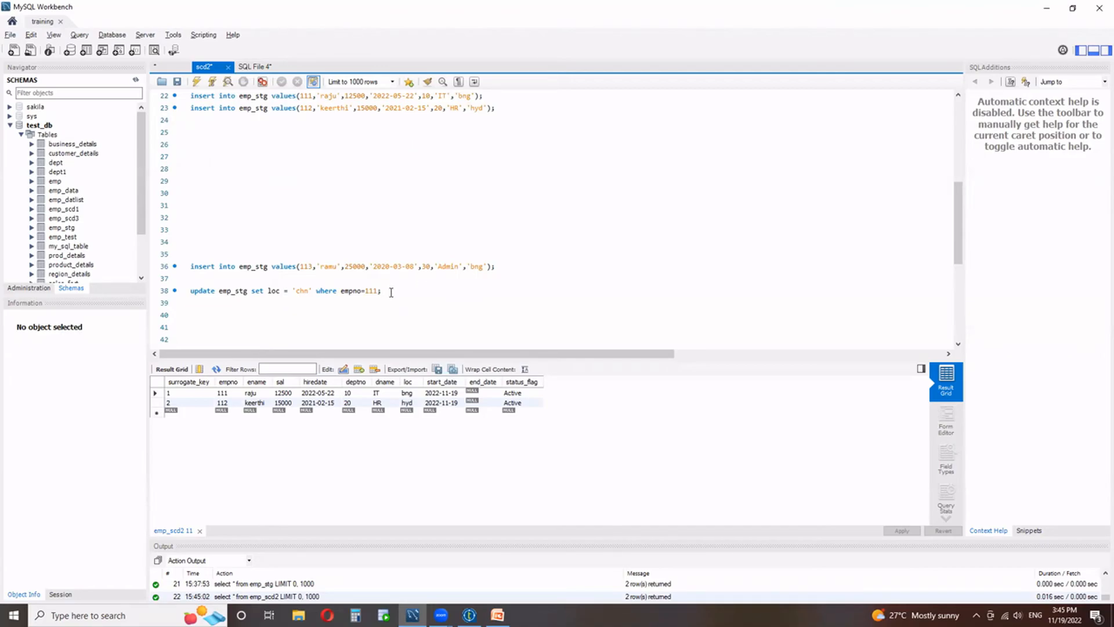
left_click_drag(391, 292, 177, 267)
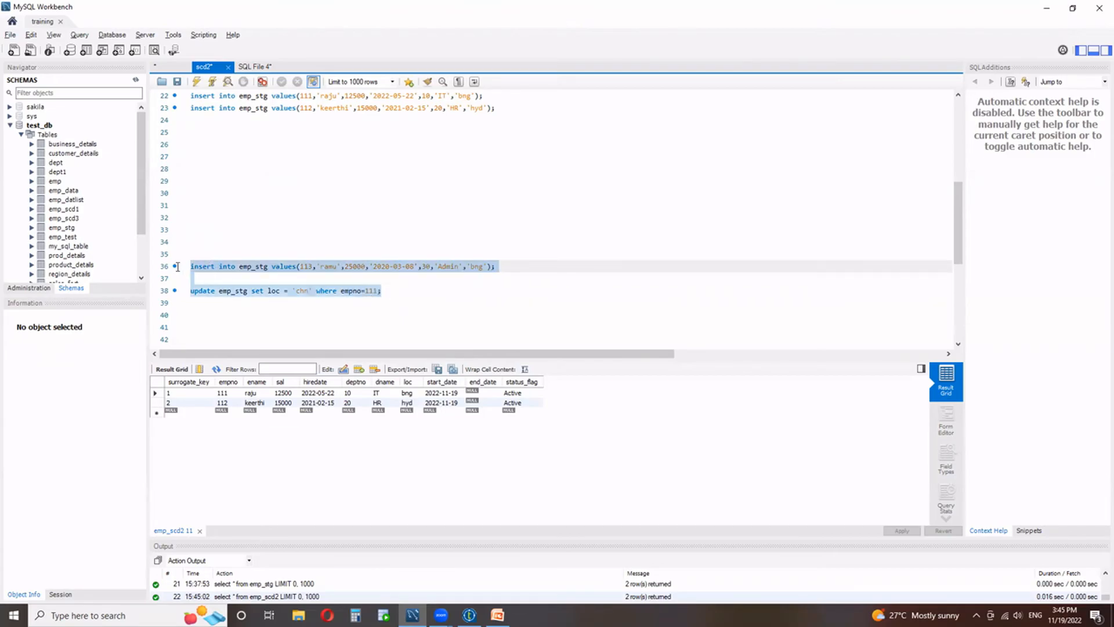
left_click(197, 82)
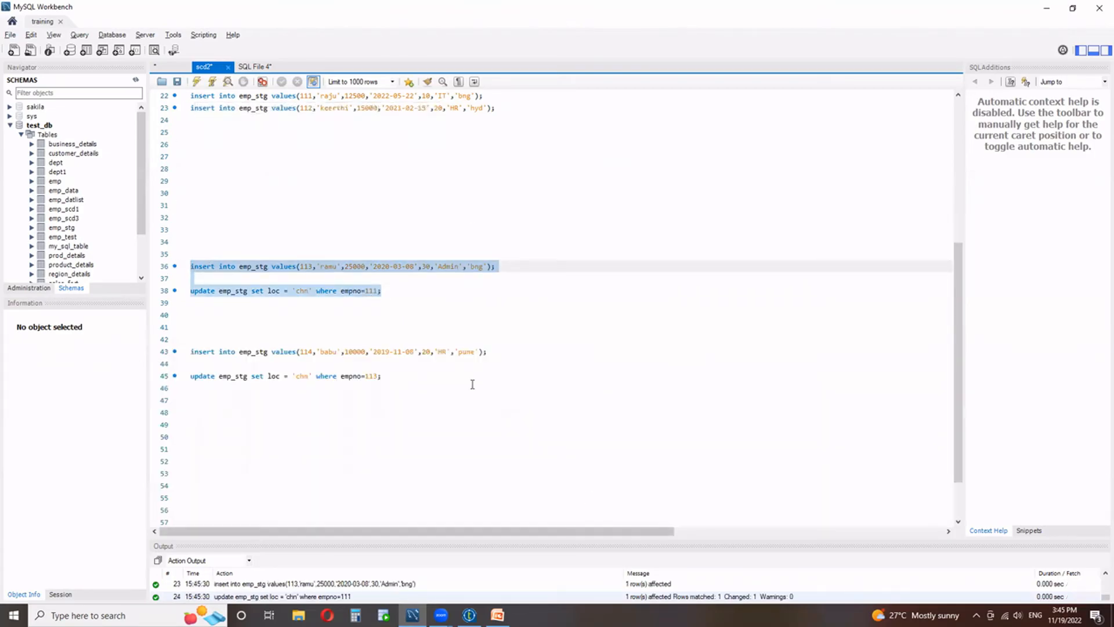
Query all rows of the emp_stg table to check the inserted and updated source records.
scroll(287, 336, "up", 3)
left_click_drag(284, 146, 191, 144)
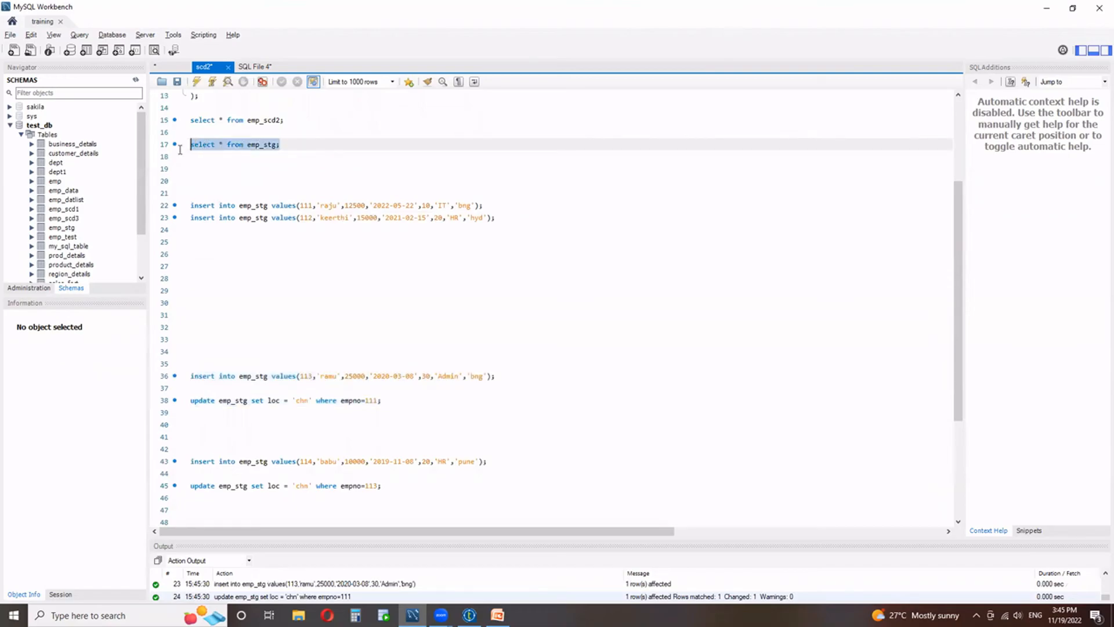
left_click(197, 82)
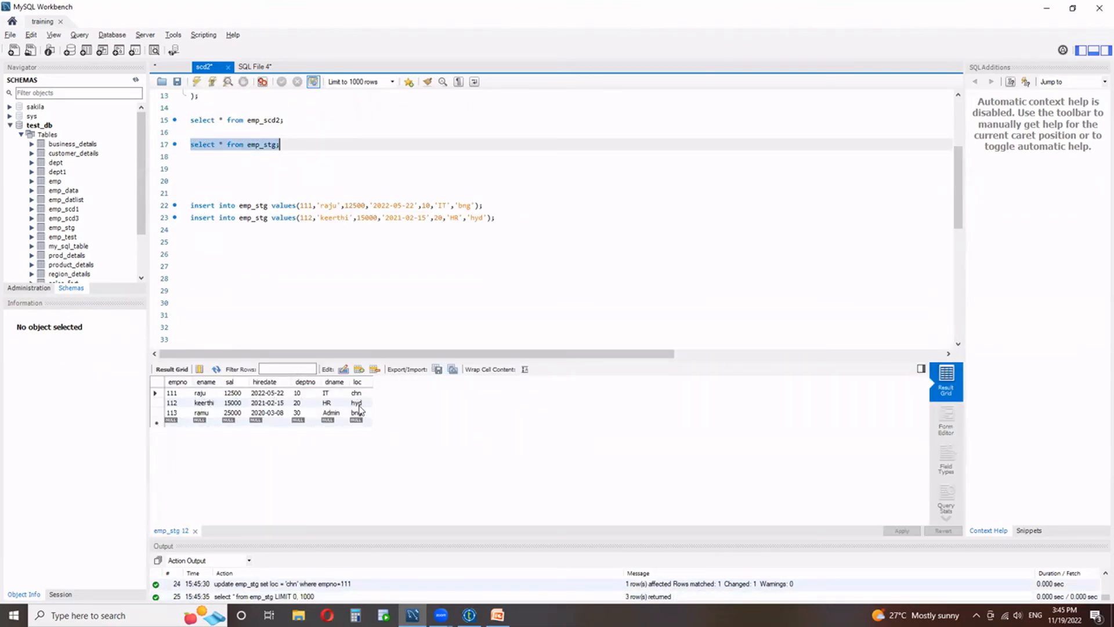
Switch to Talend Open Studio to run the J_SCD_TYPE_2 job, and return to MySQL Workbench to query all rows of emp_scd2.
left_click(469, 614)
left_click(255, 431)
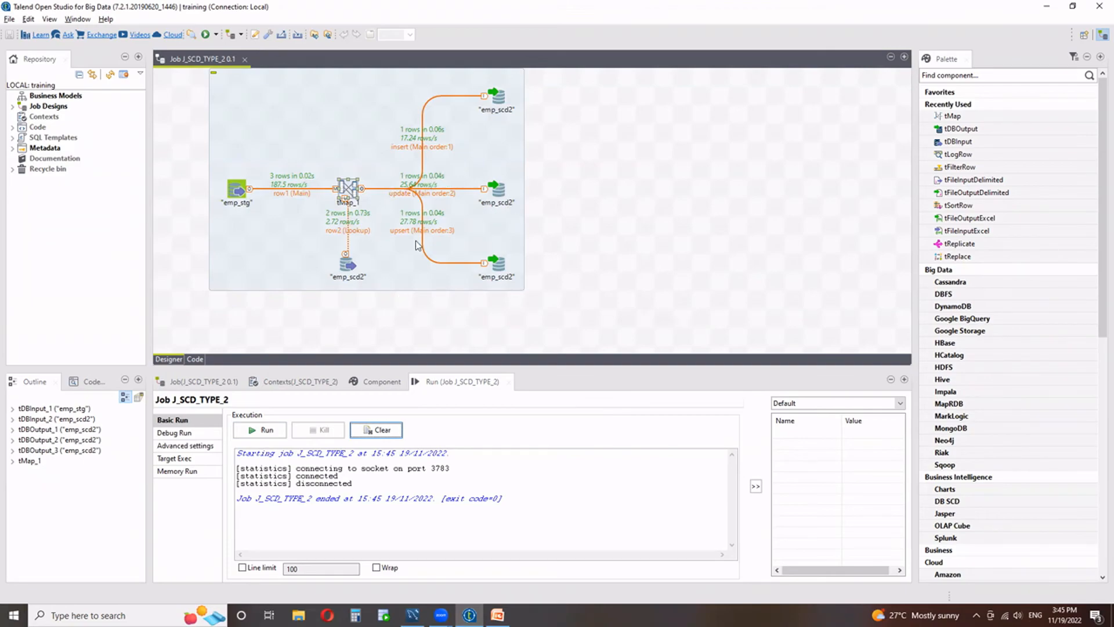
left_click(413, 615)
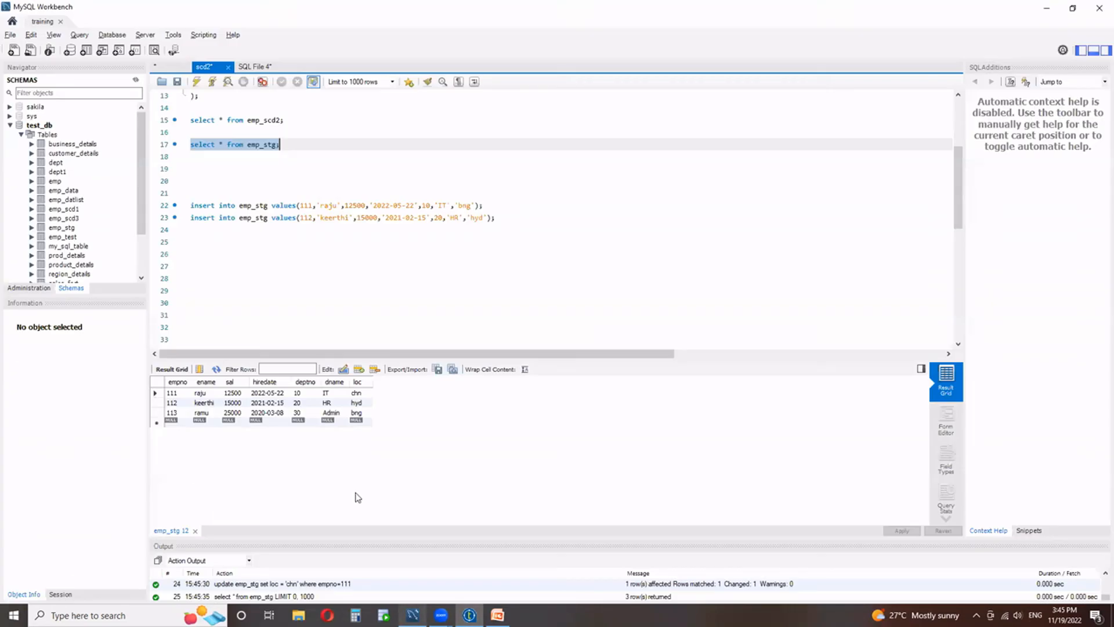
left_click_drag(284, 120, 178, 124)
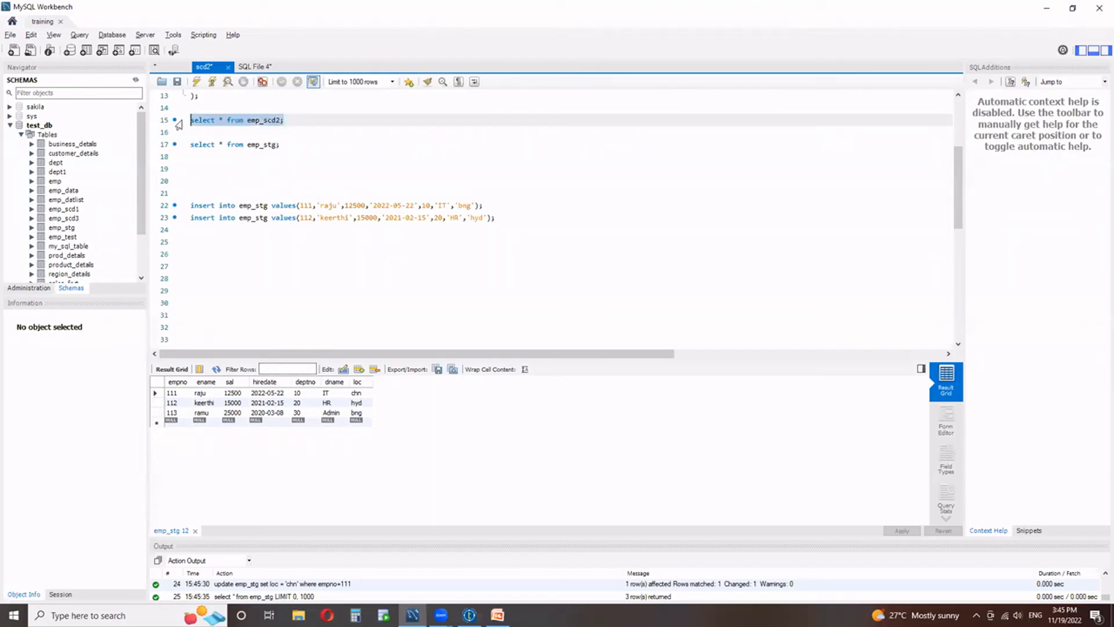
left_click(197, 83)
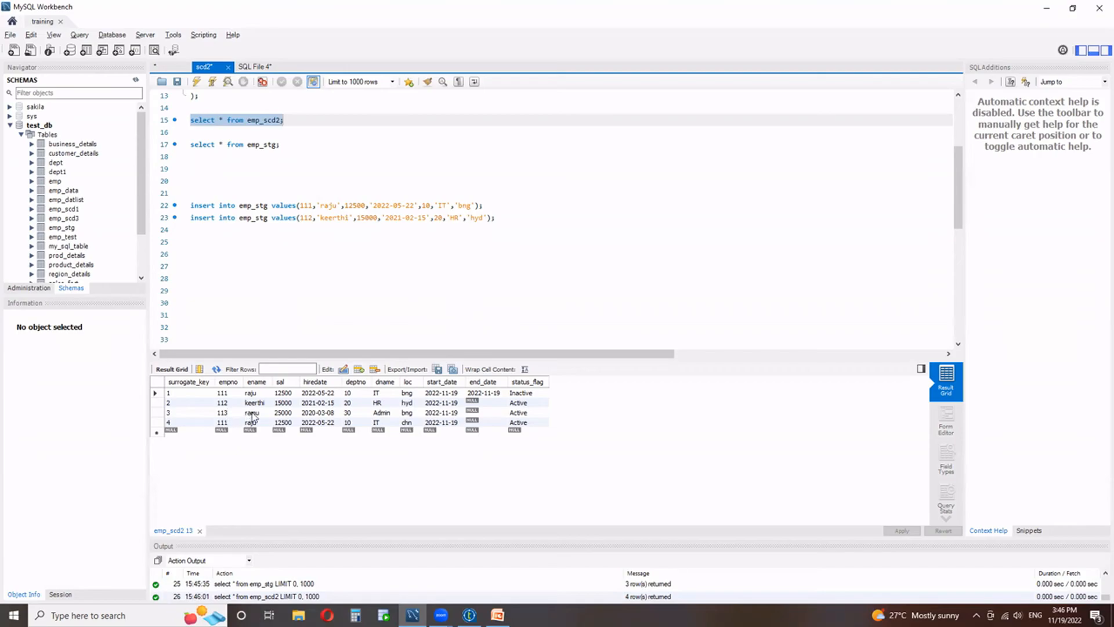
Switch to Talend Open Studio and examine the filters and column mappings of tMap_1's insert and update outputs.
left_click(469, 614)
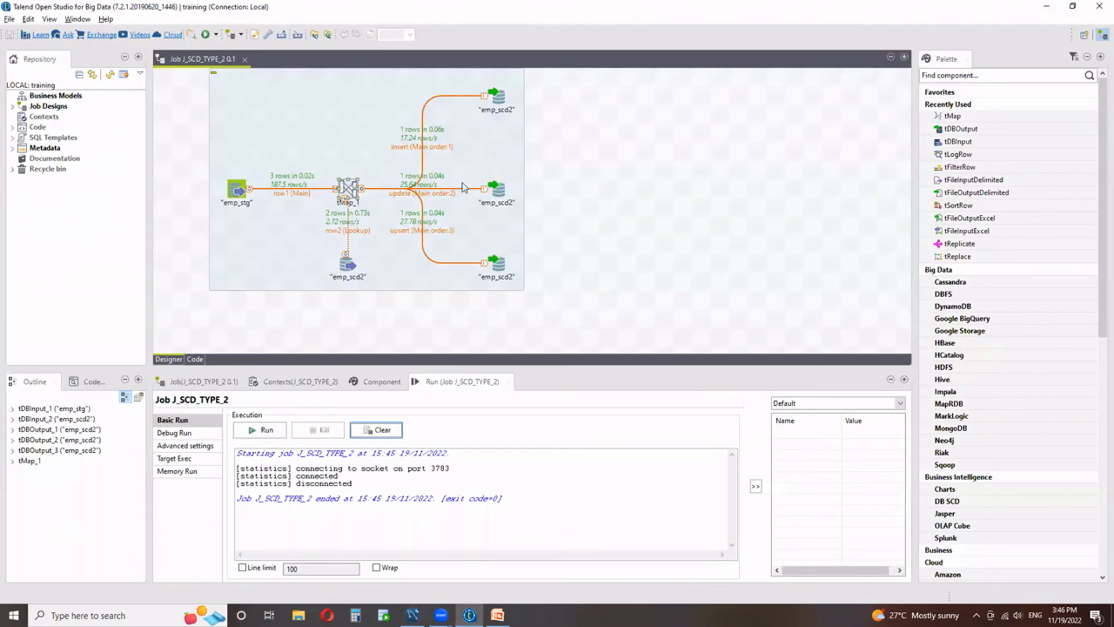
double_click(349, 188)
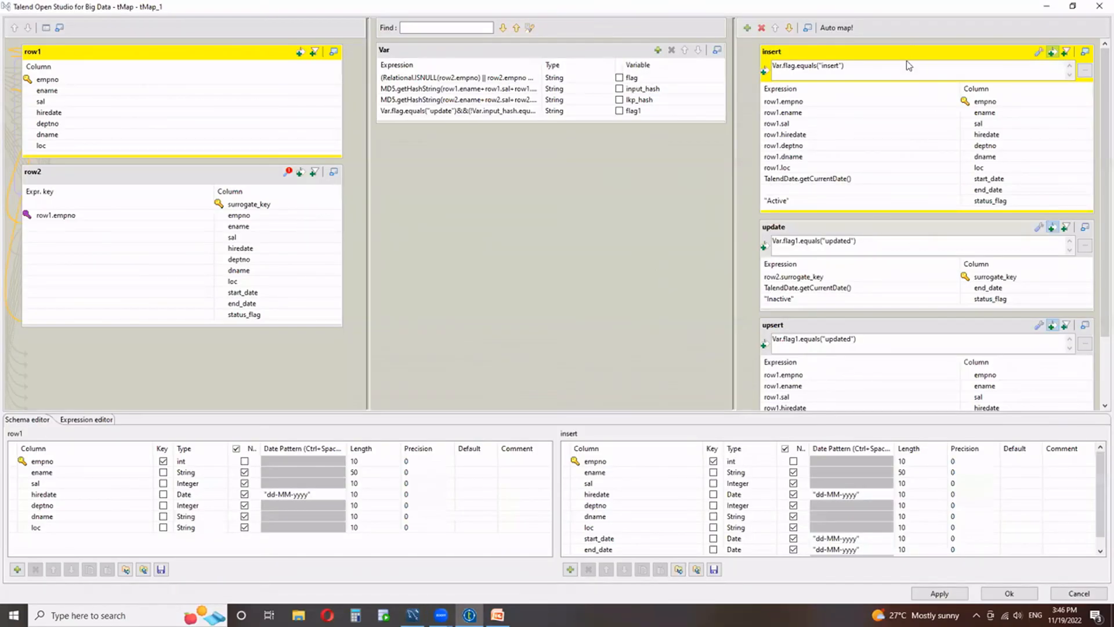
left_click(843, 51)
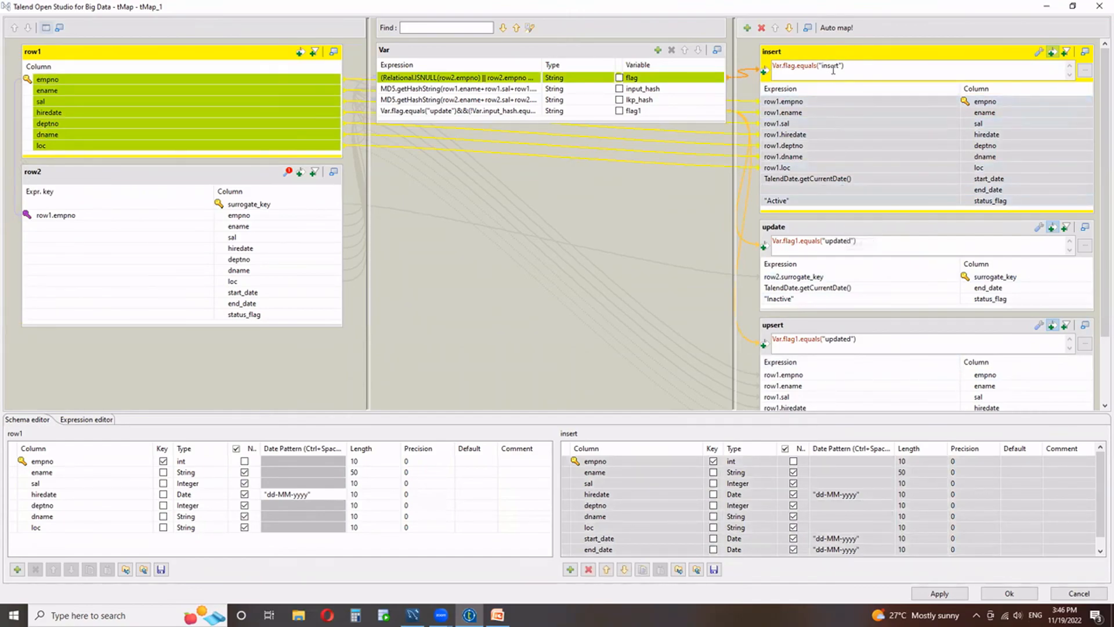
left_click(845, 230)
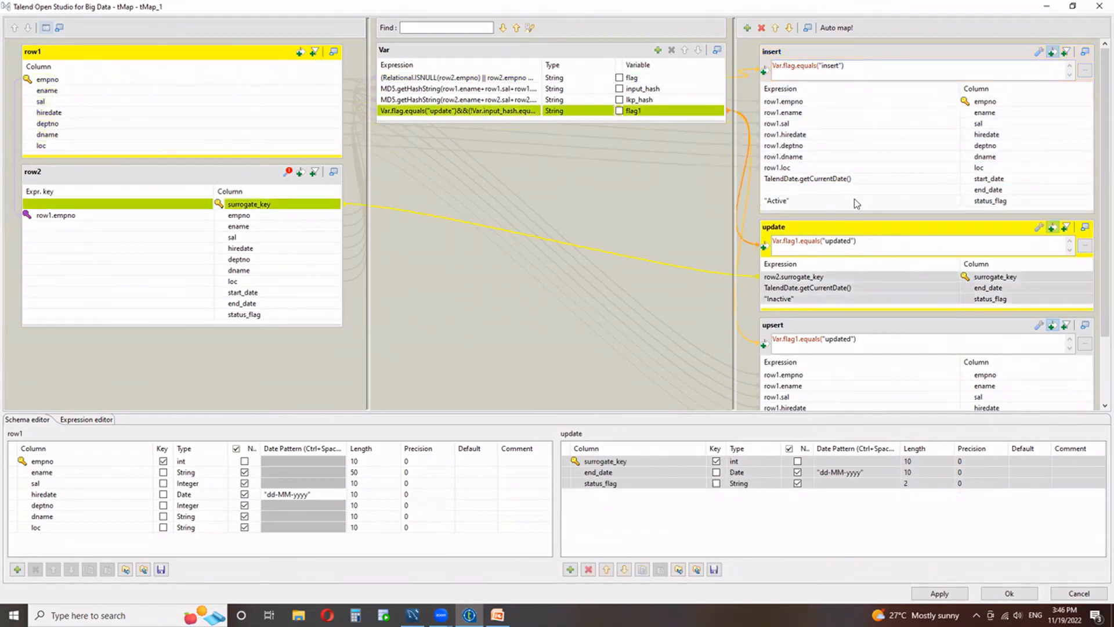
left_click(1009, 593)
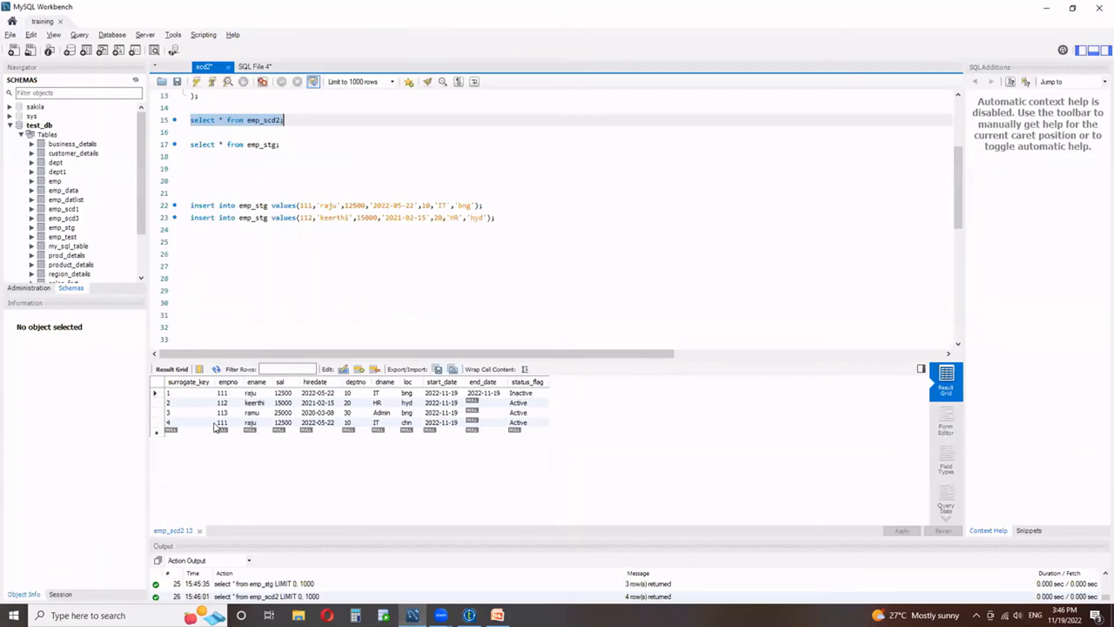
In MySQL Workbench, execute the prepared statements that insert the HR employee 114 into emp_stg and set loc to 'chn' where empno=113.
scroll(285, 230, "down", 4)
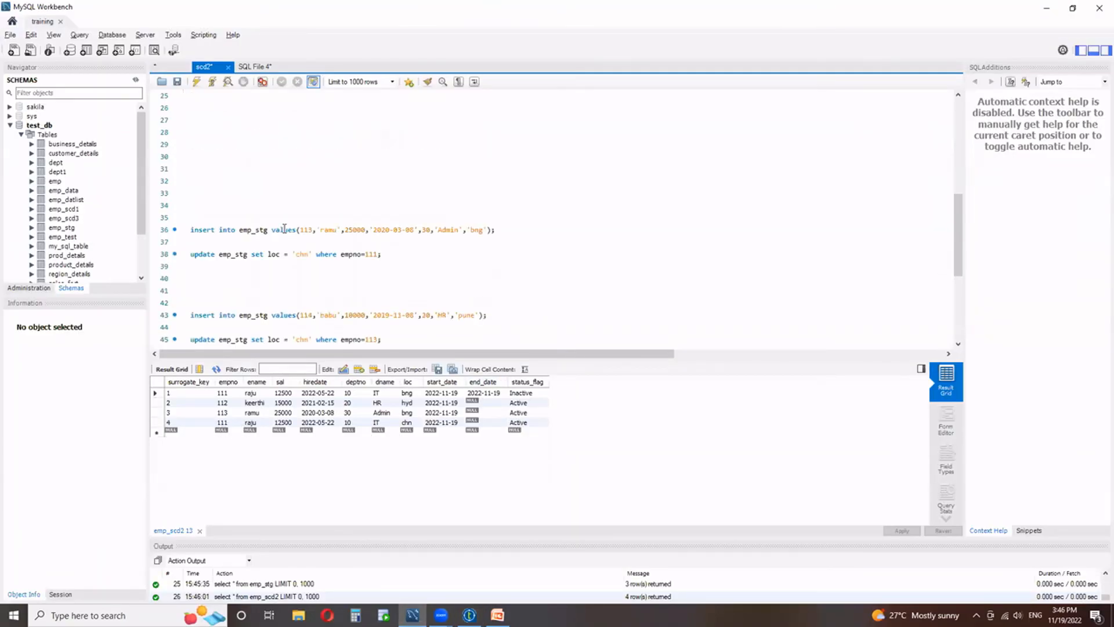
scroll(284, 229, "down", 1)
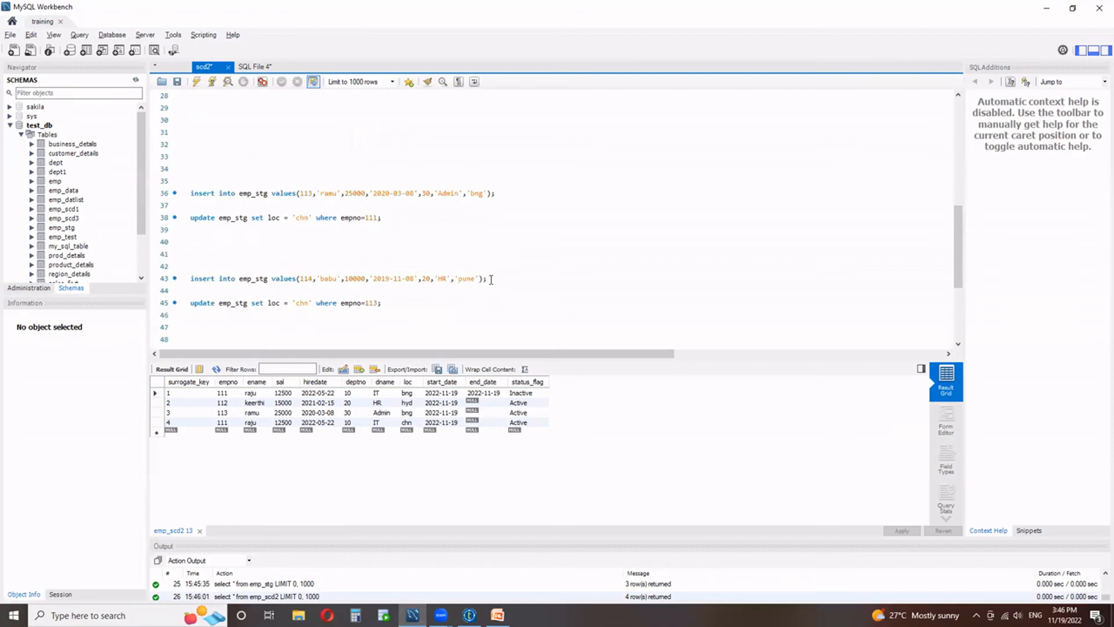
left_click_drag(386, 300, 202, 273)
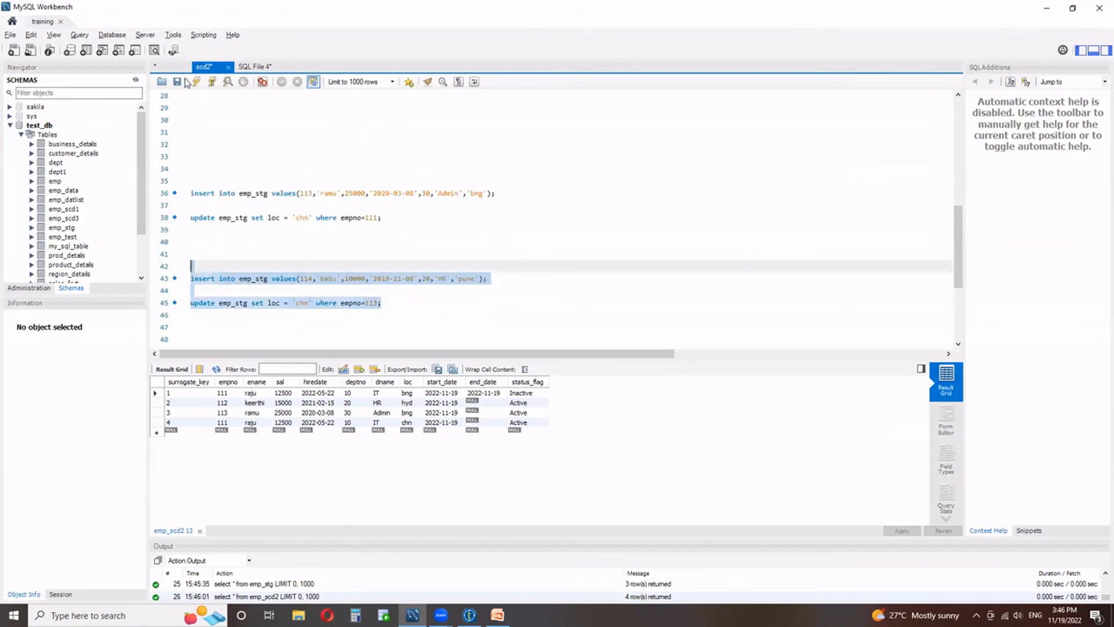
left_click(196, 81)
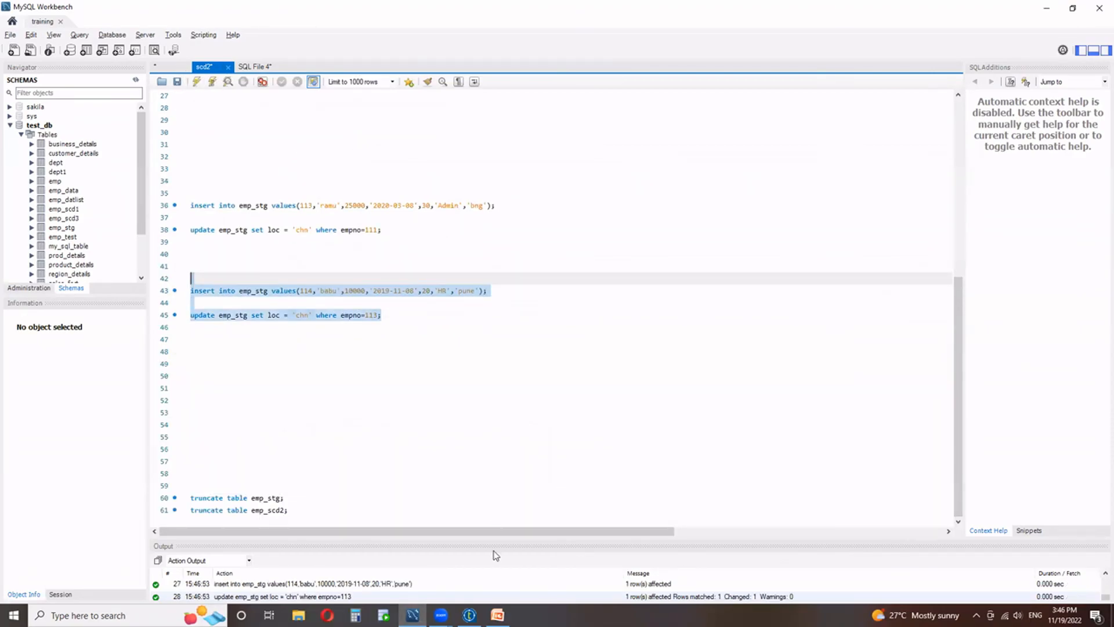
Rerun the J_SCD_TYPE_2 job in Talend Open Studio and query all rows of emp_scd2 again in MySQL Workbench.
left_click(469, 614)
left_click(253, 431)
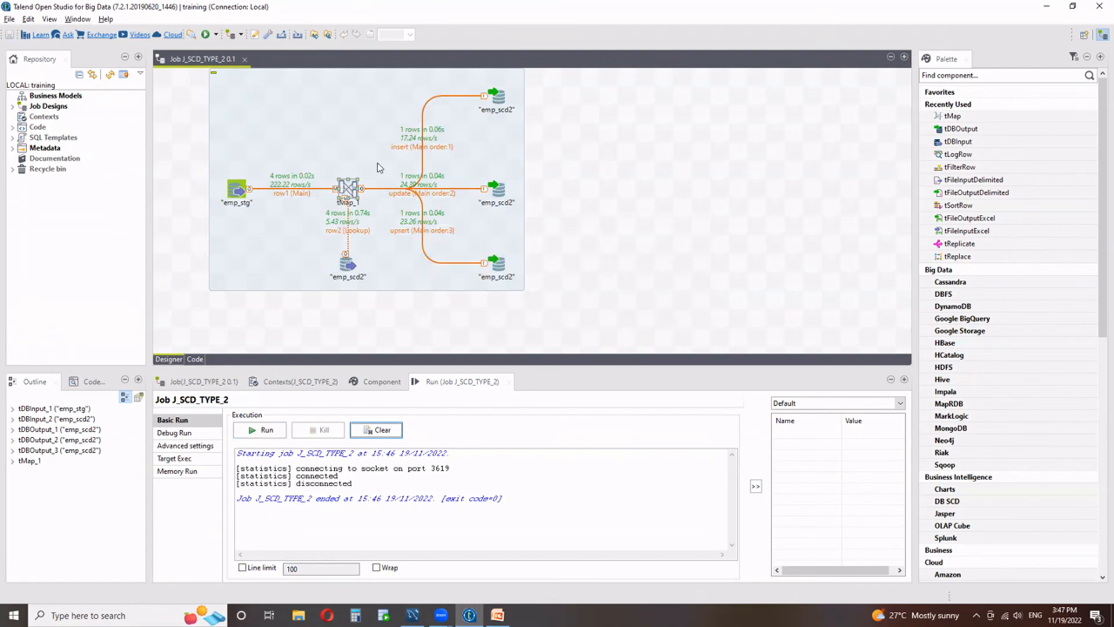
left_click(412, 614)
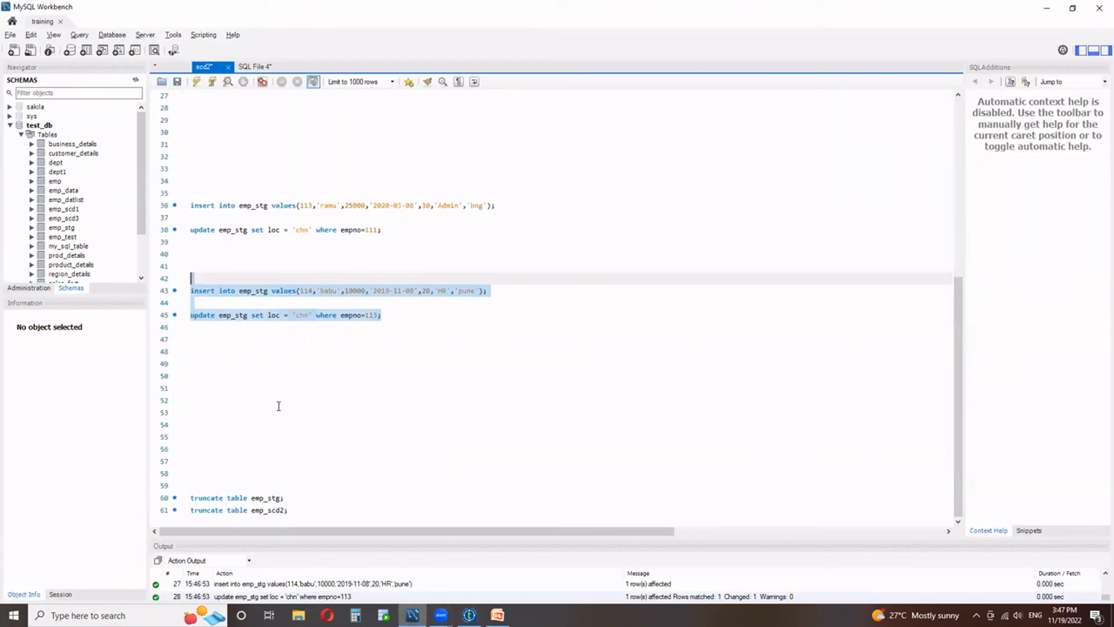
scroll(279, 397, "up", 5)
left_click_drag(283, 133, 186, 133)
left_click(196, 84)
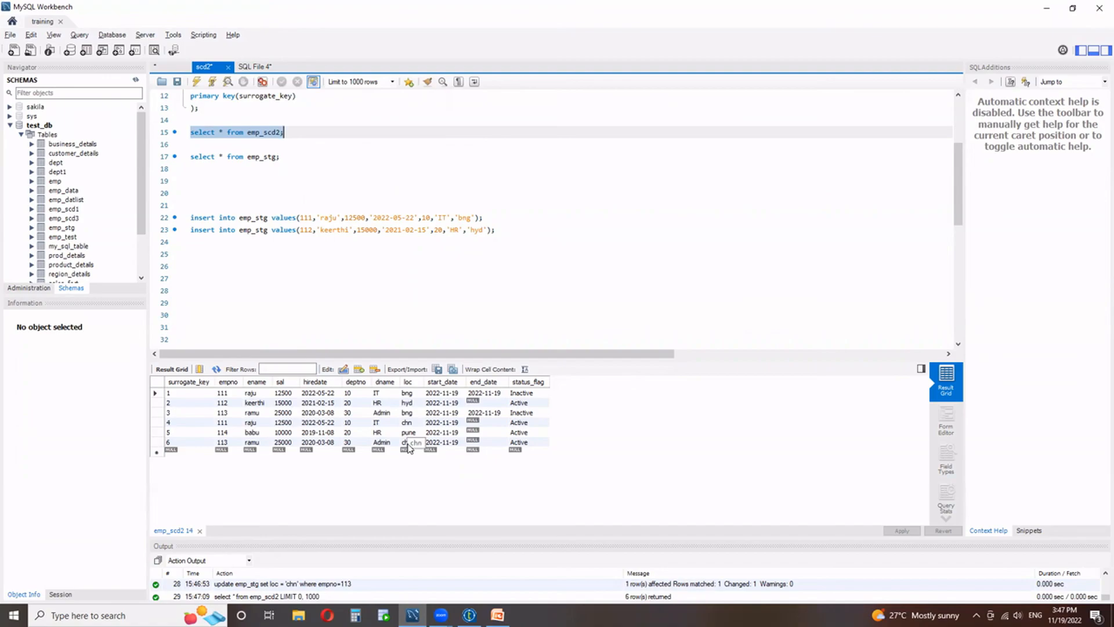
Switch to Talend Open Studio and clear the J_SCD_TYPE_2 job's execution log and row statistics.
left_click(470, 614)
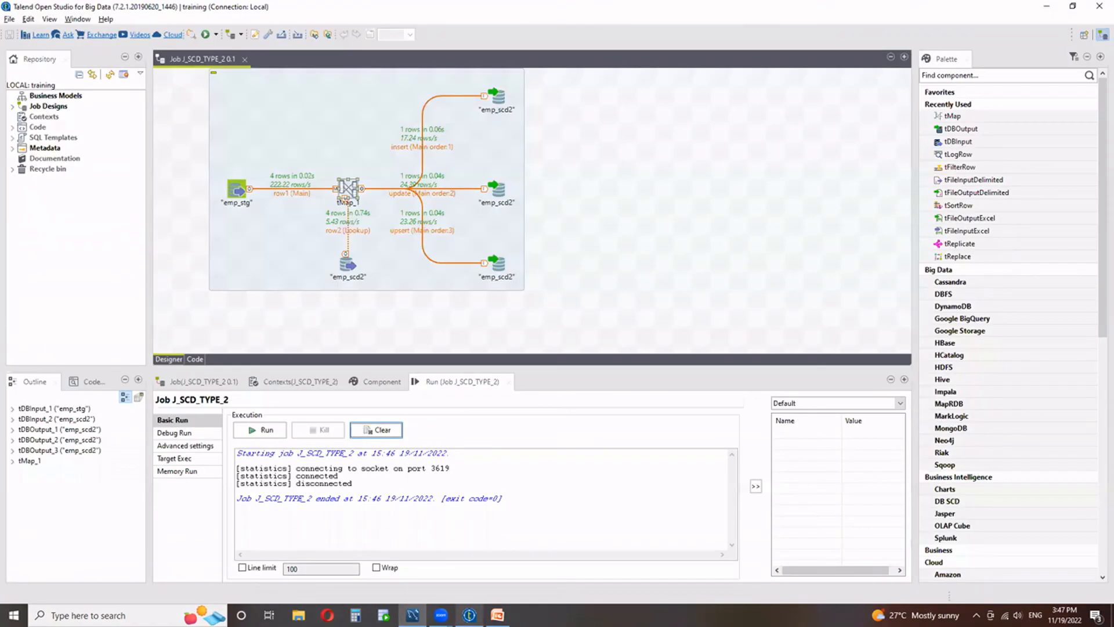
left_click(367, 430)
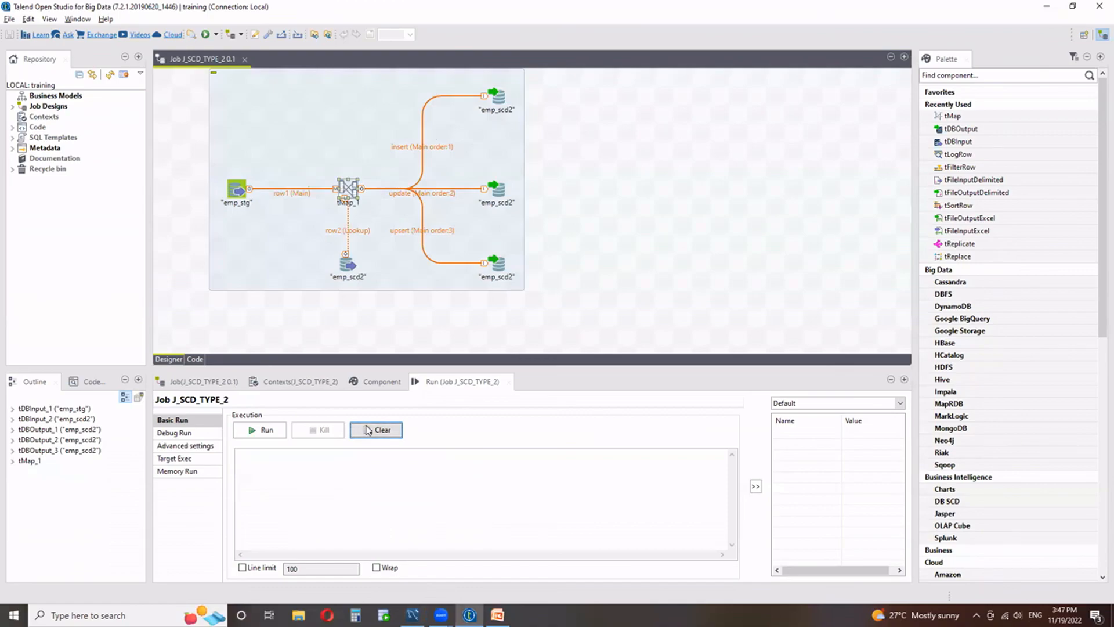